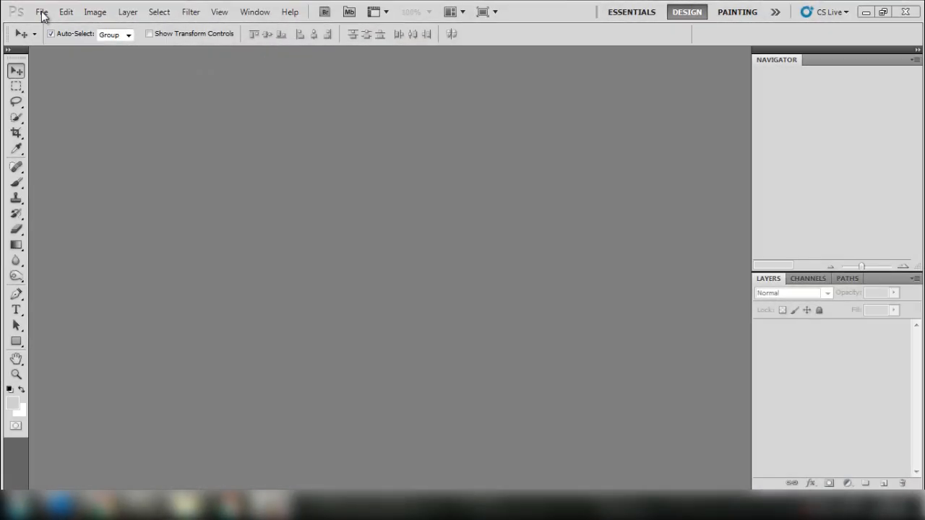
pyautogui.click(42, 12)
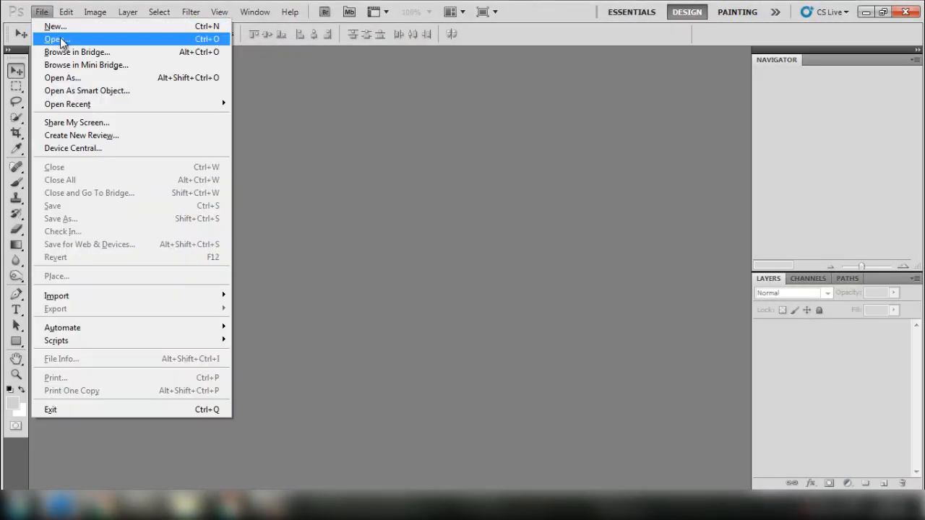
pyautogui.click(61, 40)
pyautogui.click(139, 69)
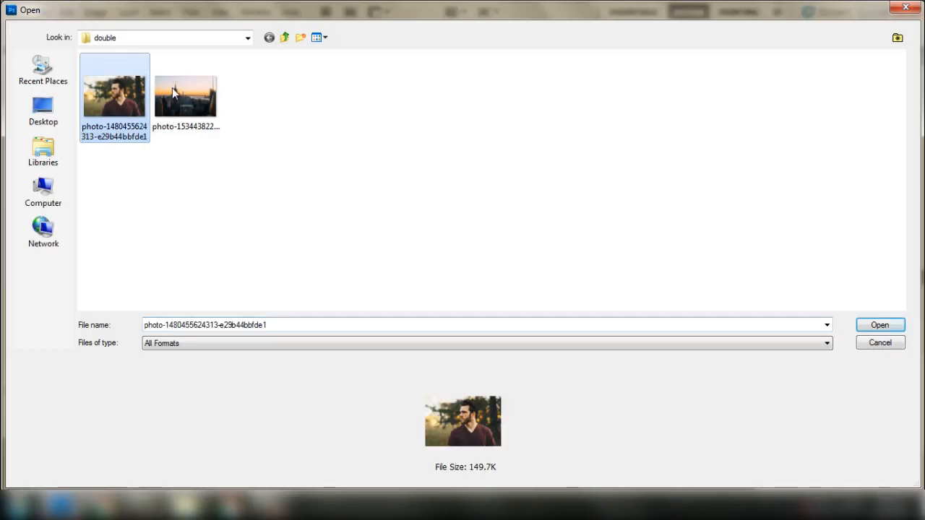
pyautogui.click(879, 327)
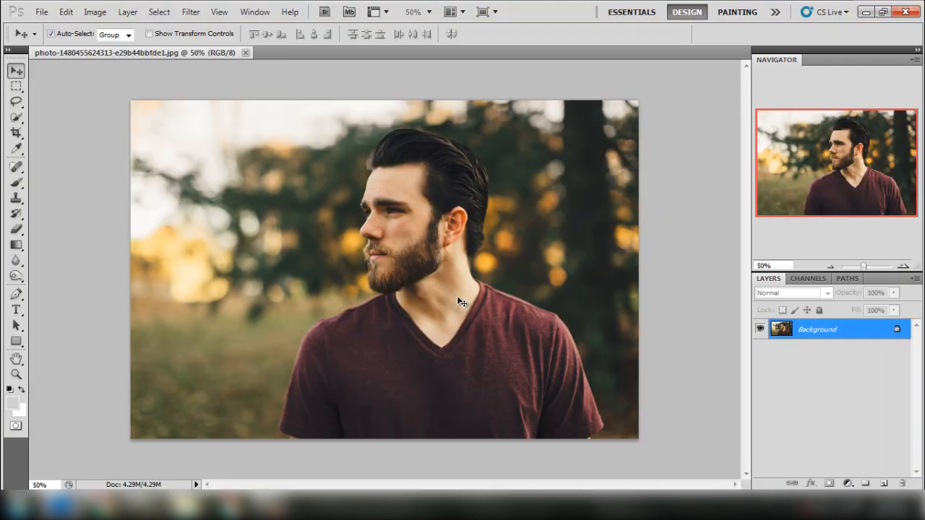
pyautogui.scroll(1, 459, 298)
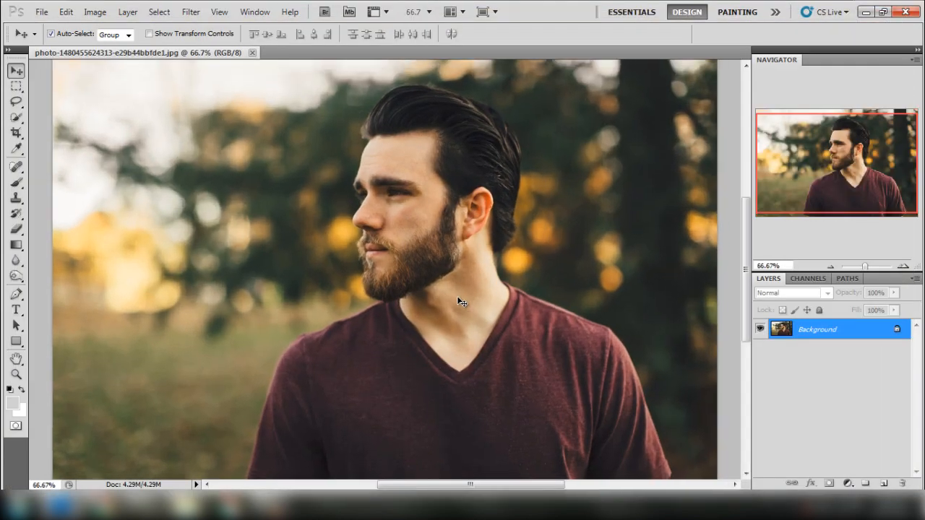
pyautogui.scroll(-1, 459, 297)
# Crop the portrait closer around the man, trimming mostly the empty background on the side he faces
pyautogui.click(16, 133)
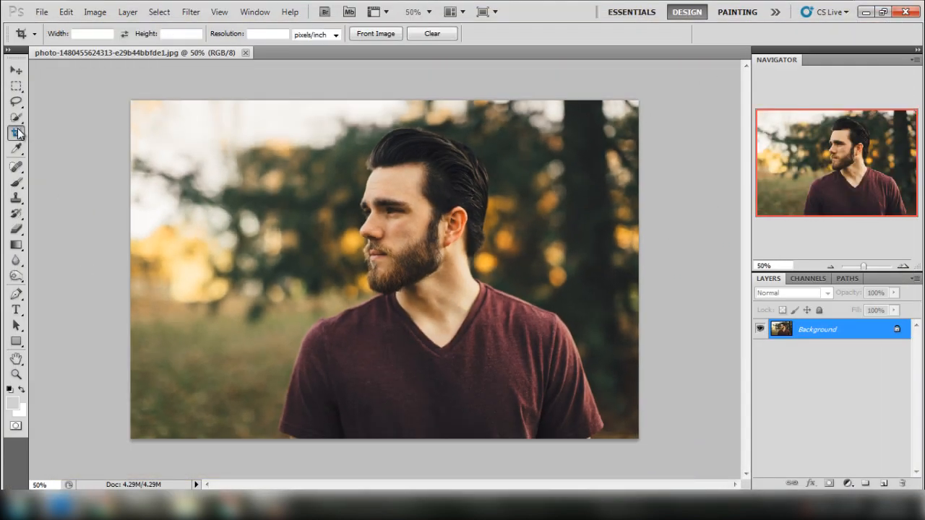
pyautogui.moveTo(211, 98); pyautogui.dragTo(615, 425)
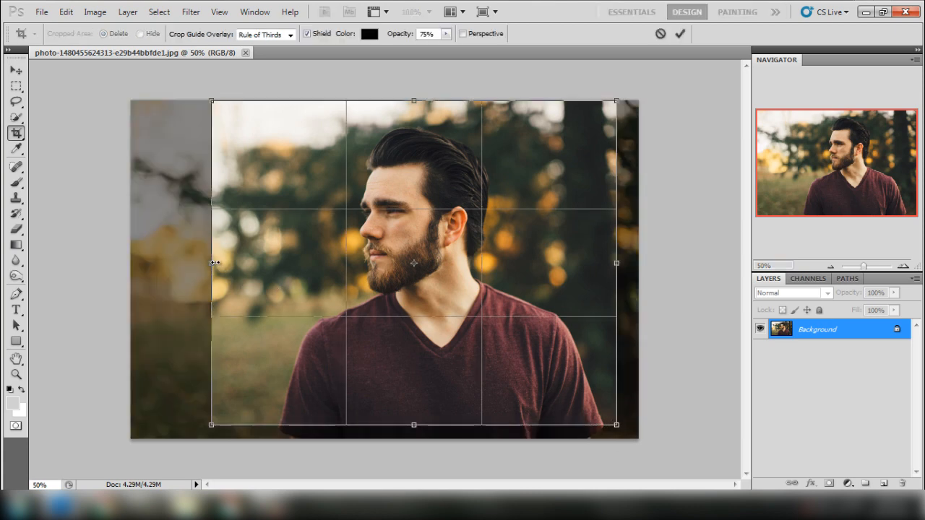
pyautogui.moveTo(215, 263); pyautogui.dragTo(265, 254)
pyautogui.moveTo(618, 264); pyautogui.dragTo(613, 265)
pyautogui.press('Return')
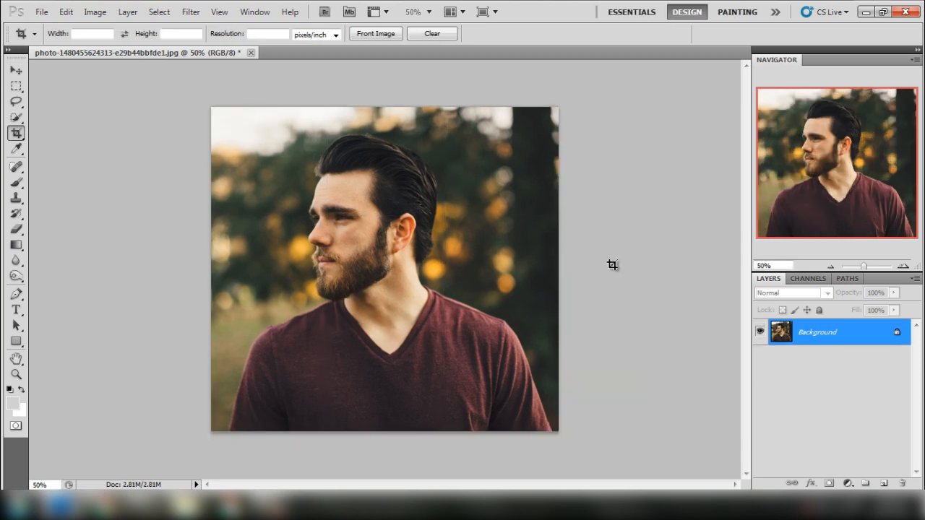
# Select the whole man, including hair, face, neck and shirt, with the Quick Selection tool
pyautogui.click(16, 72)
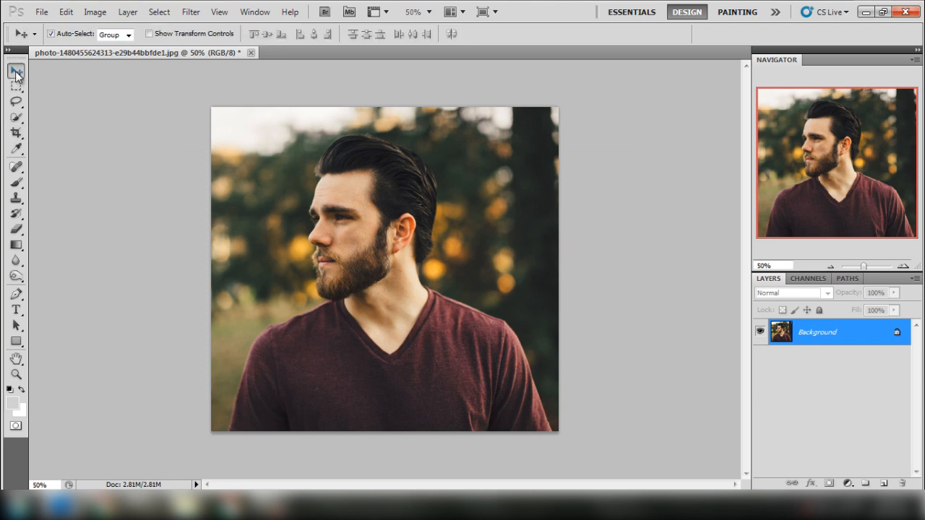
pyautogui.moveTo(16, 117); pyautogui.dragTo(49, 129)
pyautogui.click(62, 118)
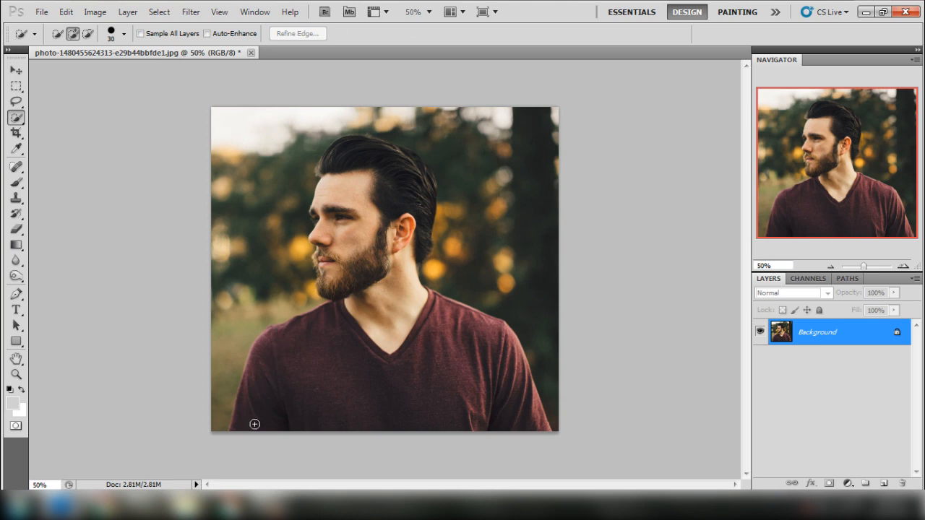
pyautogui.moveTo(278, 360)
pyautogui.mouseDown()
pyautogui.moveTo(326, 323)
pyautogui.moveTo(332, 295)
pyautogui.moveTo(317, 211)
pyautogui.moveTo(325, 161)
pyautogui.moveTo(356, 144)
pyautogui.moveTo(404, 154)
pyautogui.moveTo(425, 180)
pyautogui.moveTo(422, 207)
pyautogui.mouseUp()
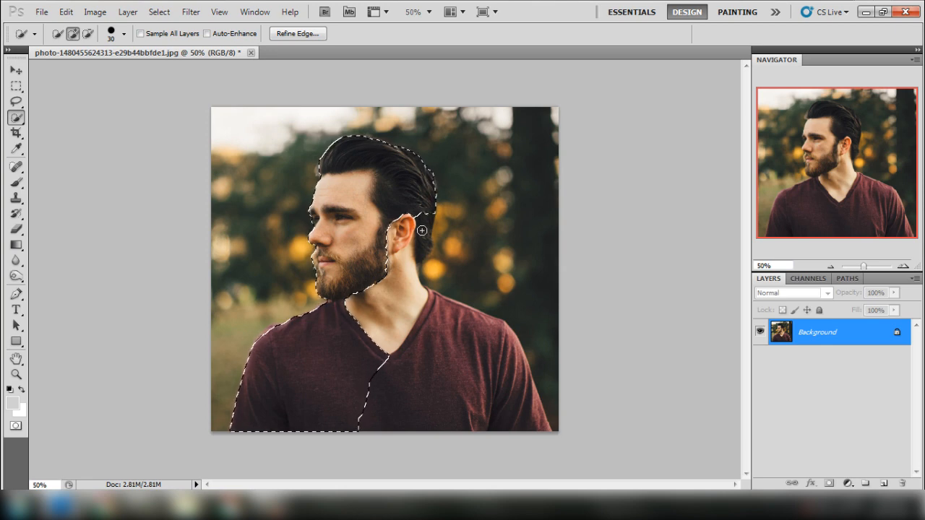
pyautogui.moveTo(411, 254)
pyautogui.mouseDown()
pyautogui.moveTo(419, 289)
pyautogui.moveTo(487, 331)
pyautogui.moveTo(509, 358)
pyautogui.moveTo(525, 417)
pyautogui.mouseUp()
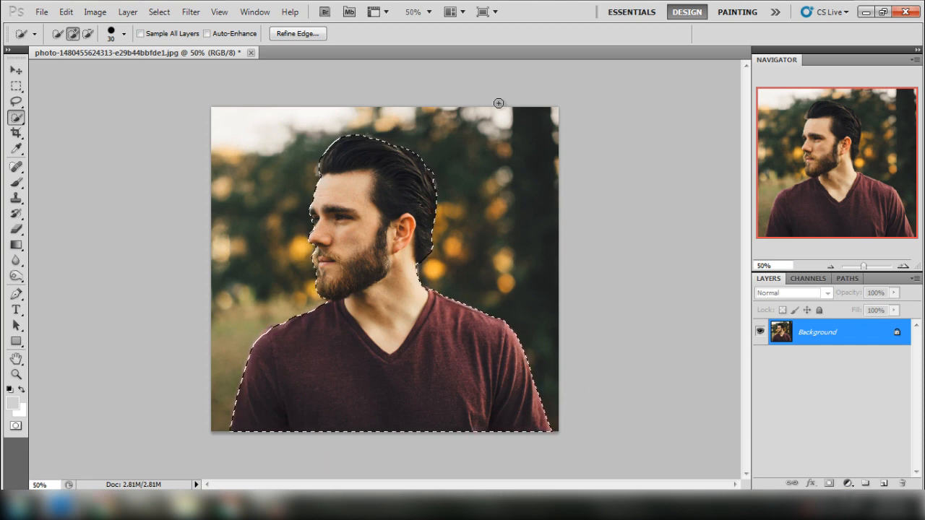
# Refine the selection edge with Smart Radius at 6.8 px and output it to a New Layer with Layer Mask
pyautogui.click(308, 35)
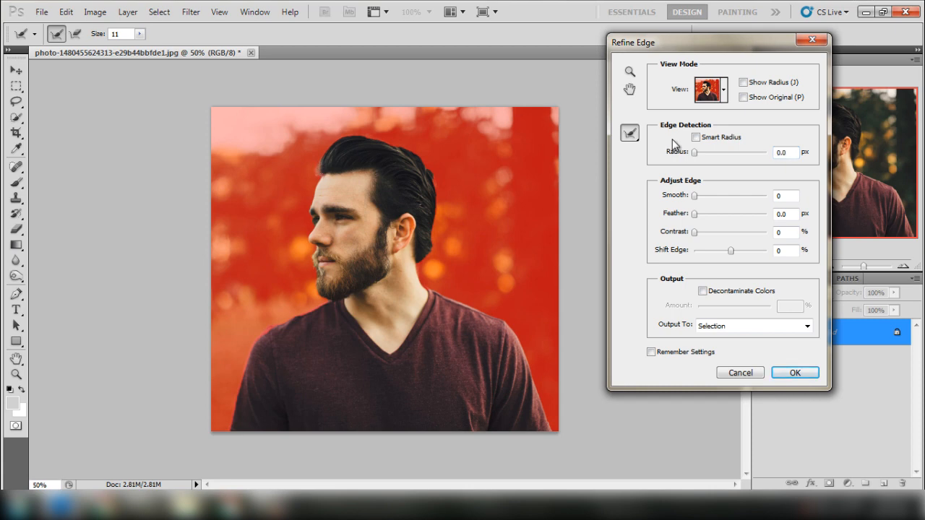
pyautogui.click(695, 137)
pyautogui.click(698, 152)
pyautogui.click(766, 329)
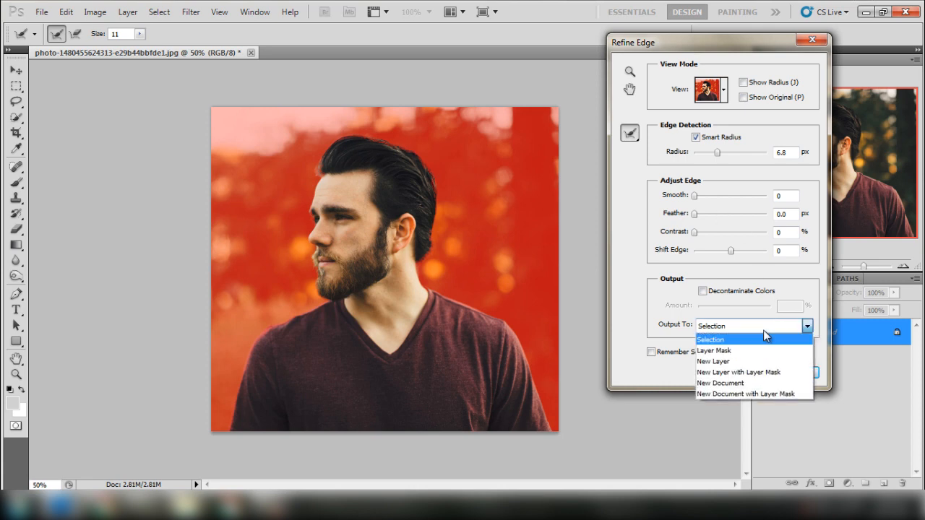
pyautogui.click(752, 372)
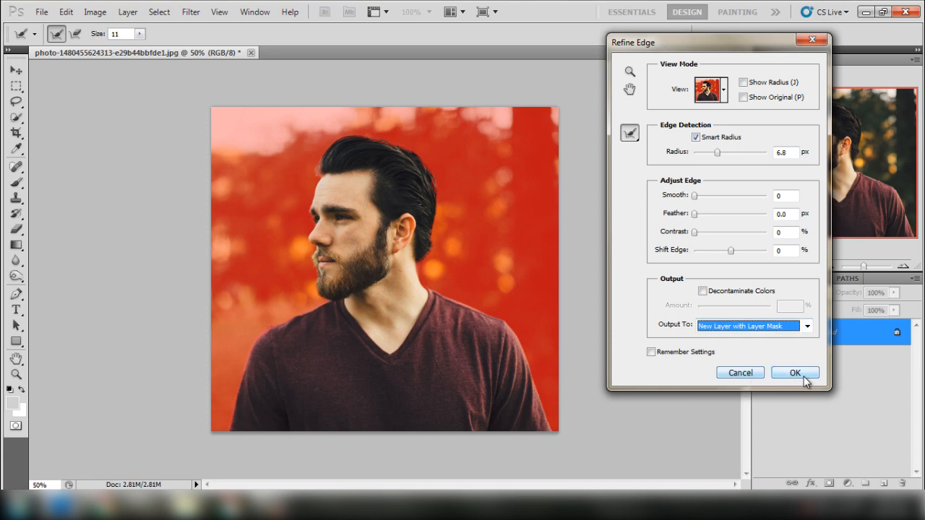
pyautogui.click(795, 373)
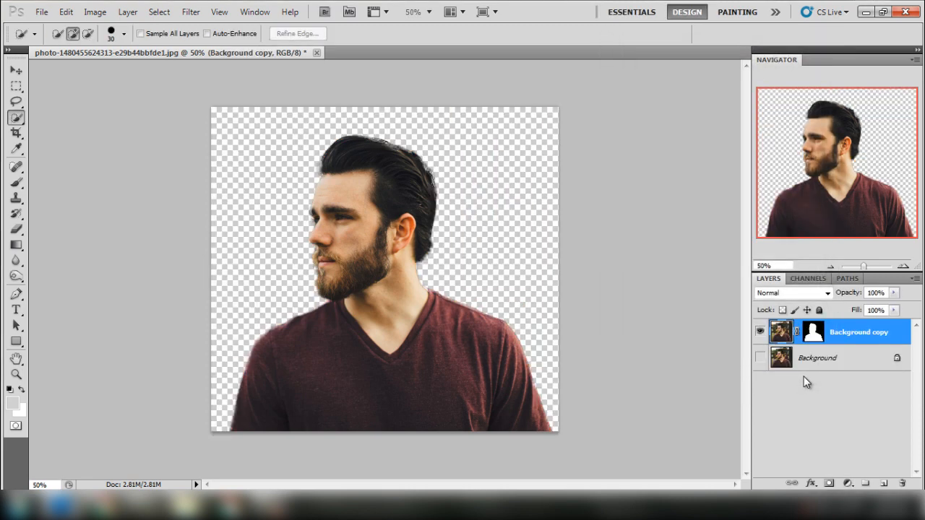
# Add a Black & White adjustment layer with Reds 46, Yellows 25, Greens 114, Cyans -6 and Blues -30
pyautogui.click(17, 71)
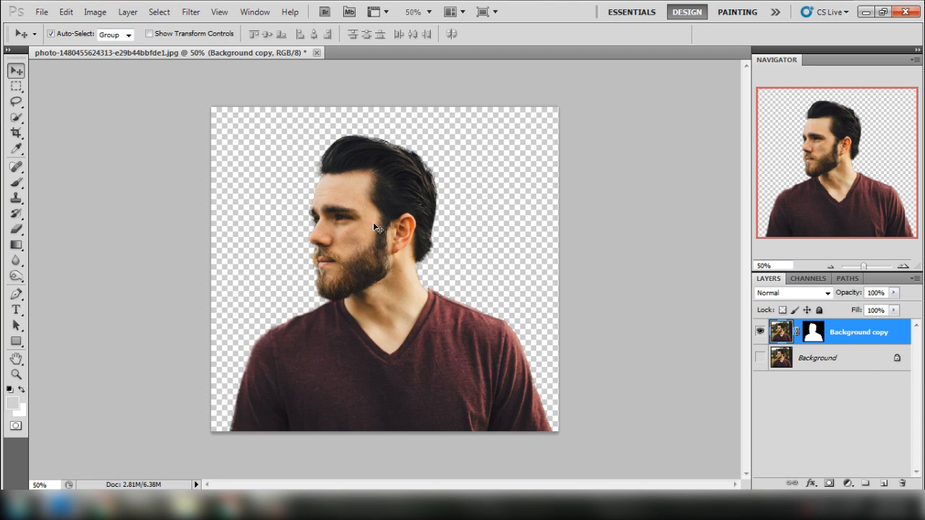
pyautogui.click(849, 483)
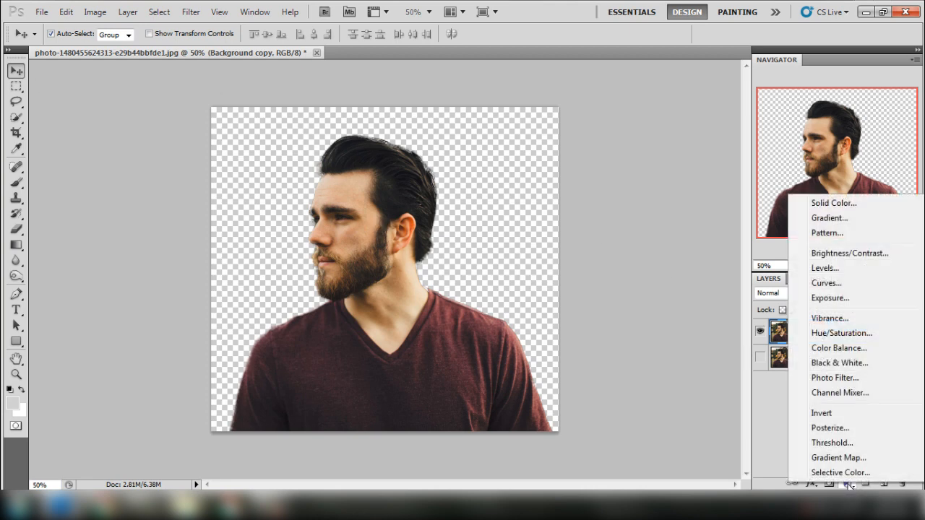
pyautogui.click(844, 363)
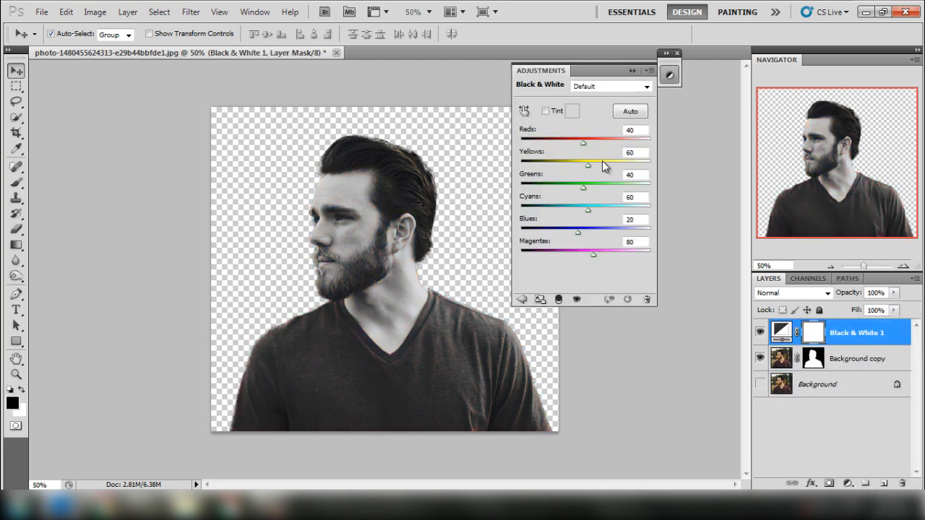
pyautogui.moveTo(590, 164); pyautogui.dragTo(584, 144)
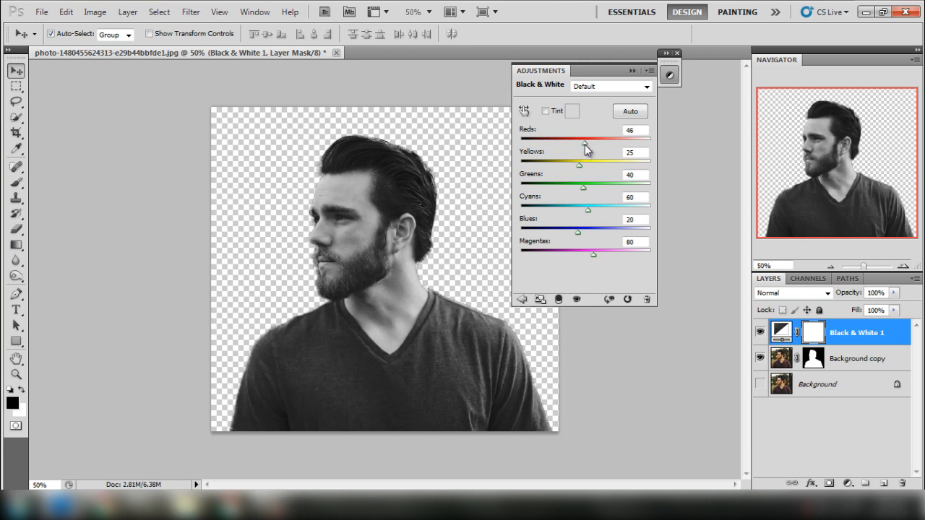
pyautogui.moveTo(584, 185)
pyautogui.mouseDown()
pyautogui.moveTo(566, 188)
pyautogui.moveTo(602, 182)
pyautogui.mouseUp()
pyautogui.moveTo(554, 229); pyautogui.dragTo(567, 233)
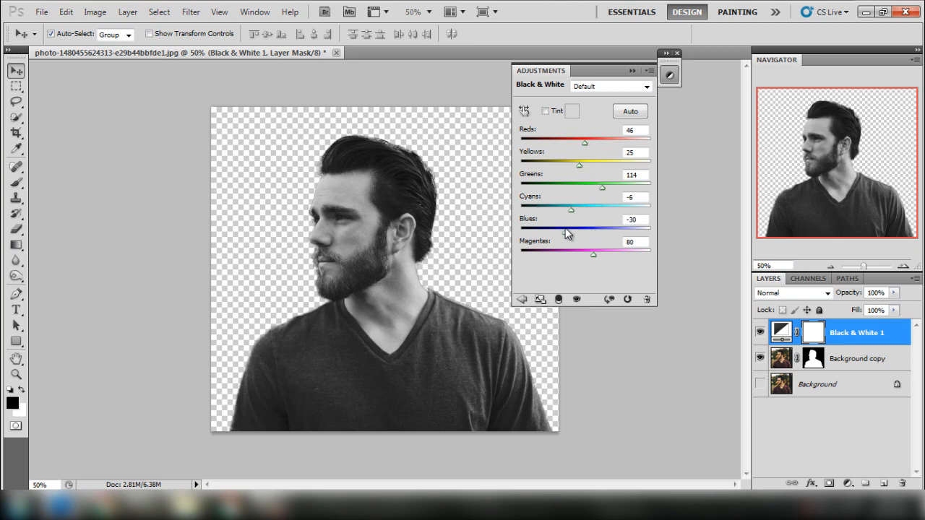
pyautogui.click(677, 54)
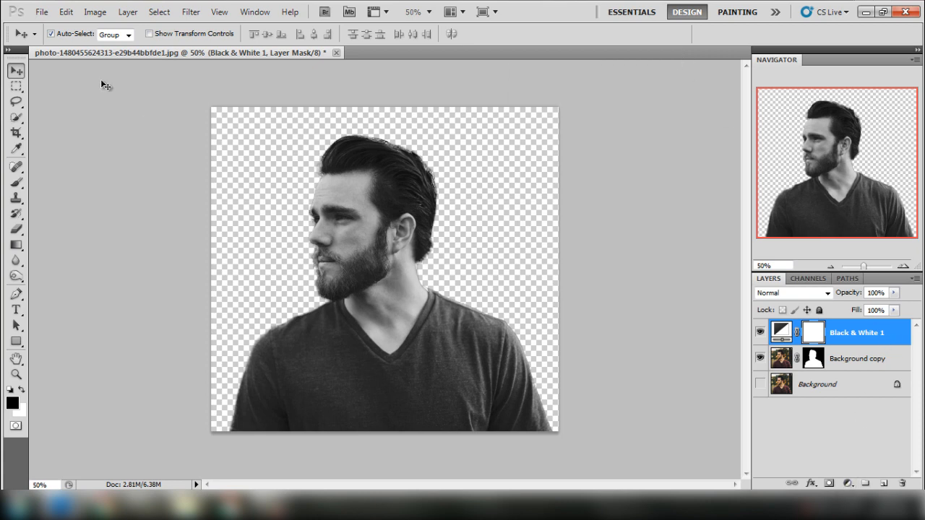
pyautogui.click(42, 12)
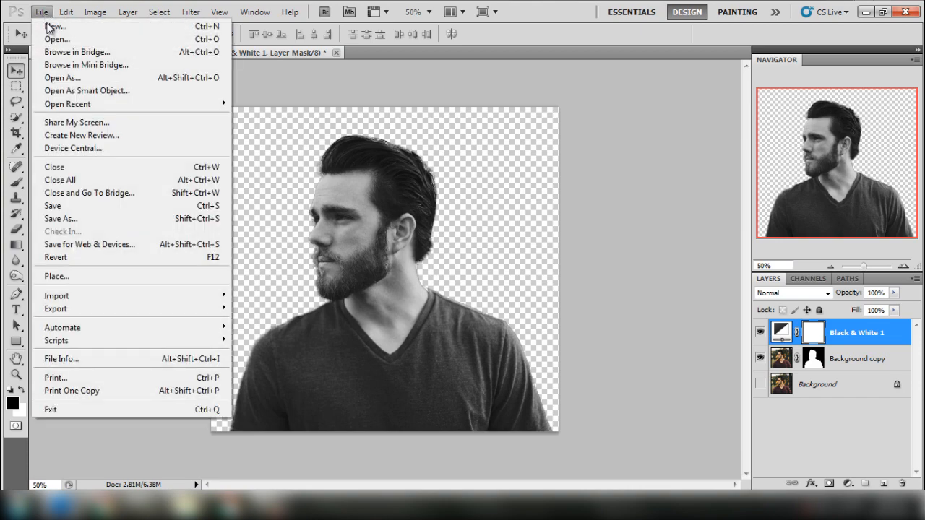
pyautogui.click(52, 36)
pyautogui.click(190, 107)
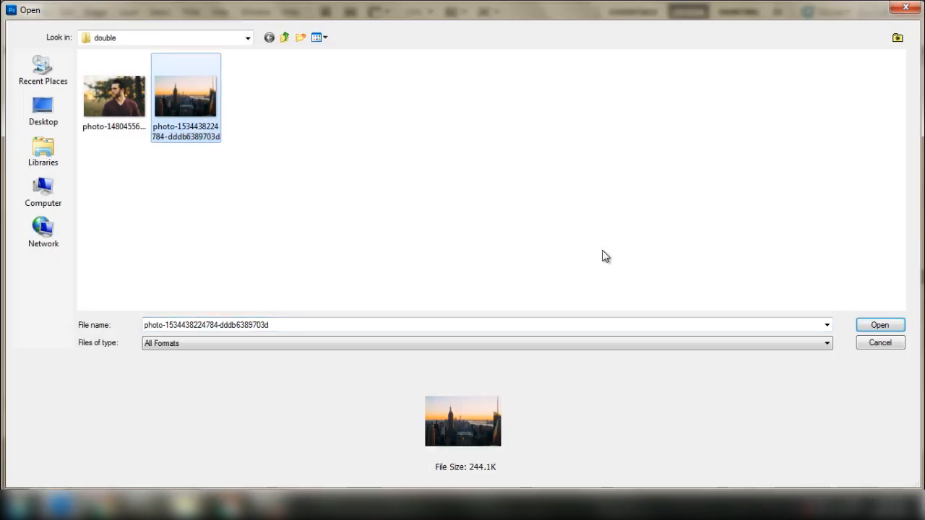
pyautogui.click(896, 326)
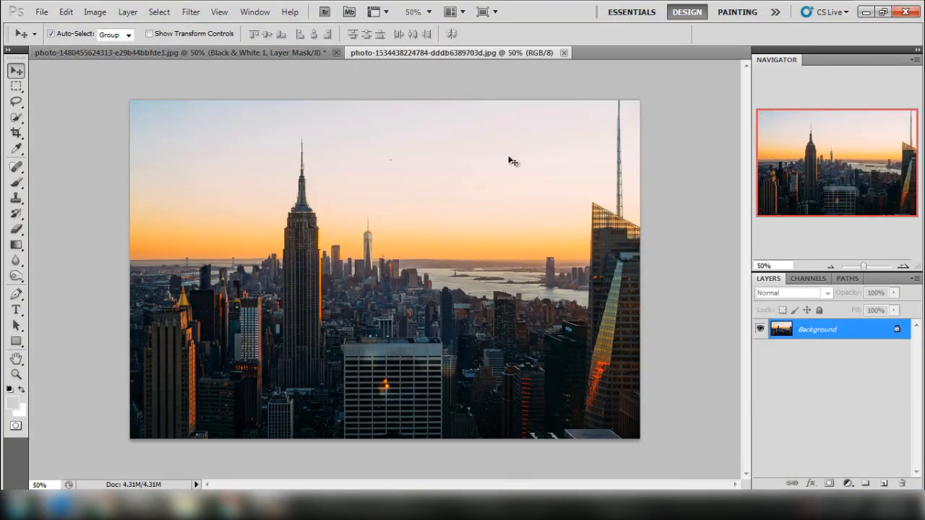
pyautogui.moveTo(229, 52); pyautogui.dragTo(403, 228)
# Check the skyline layer's alignment over the man at 60% opacity, and restore its opacity to 100%
pyautogui.click(894, 293)
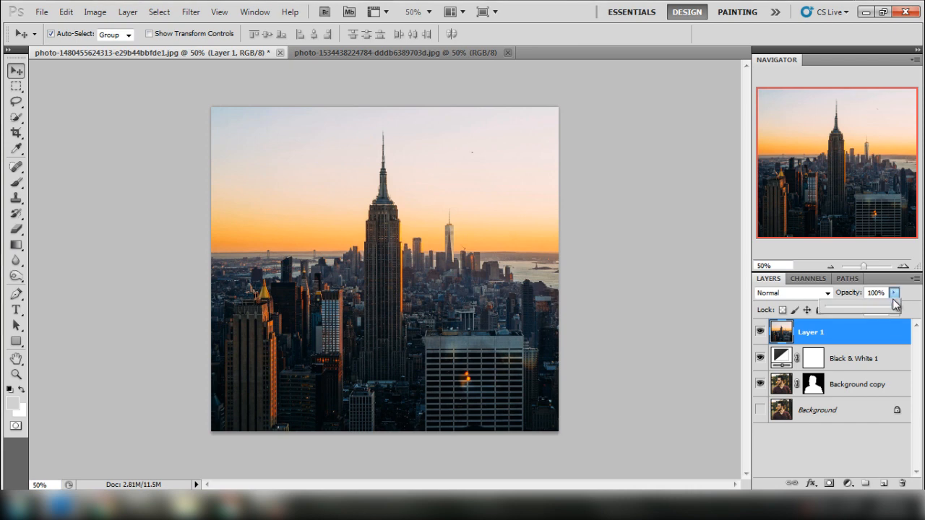
pyautogui.moveTo(897, 308); pyautogui.dragTo(872, 309)
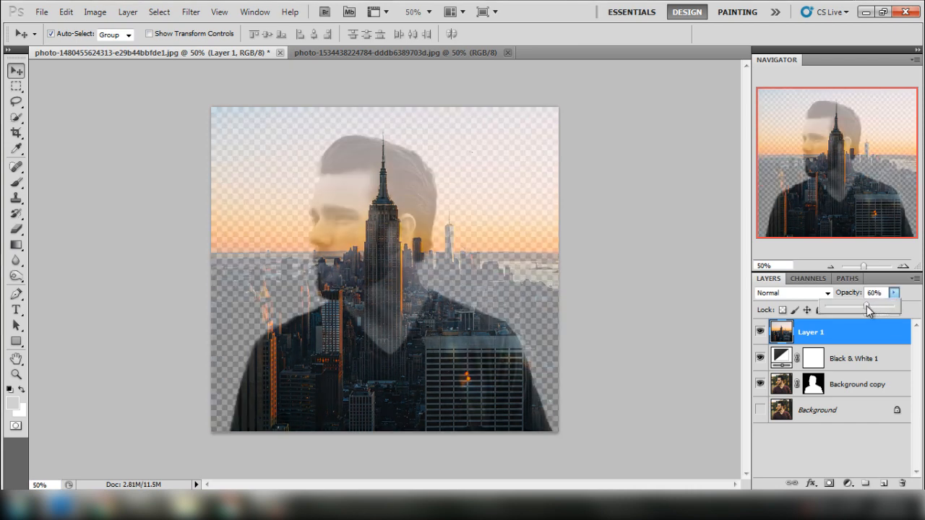
pyautogui.click(420, 315)
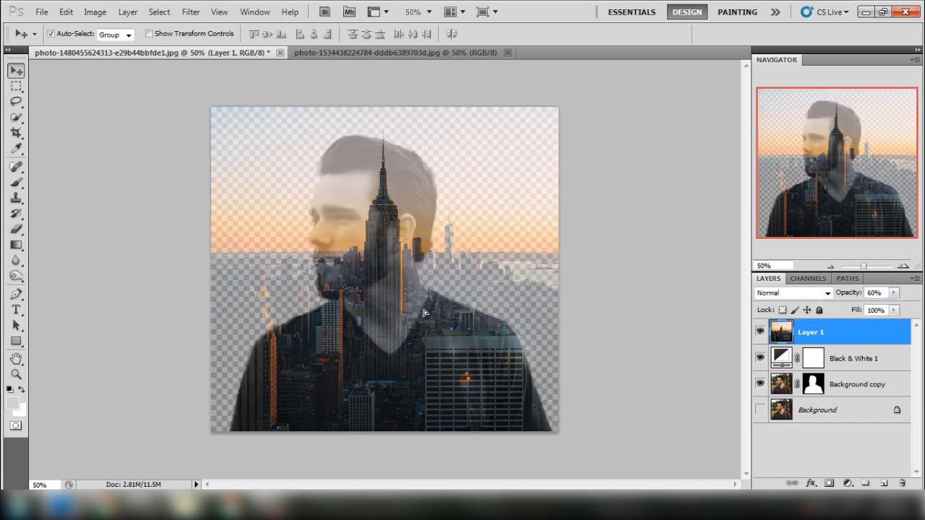
pyautogui.moveTo(420, 316)
pyautogui.mouseDown()
pyautogui.moveTo(429, 312)
pyautogui.moveTo(413, 314)
pyautogui.mouseUp()
pyautogui.click(894, 296)
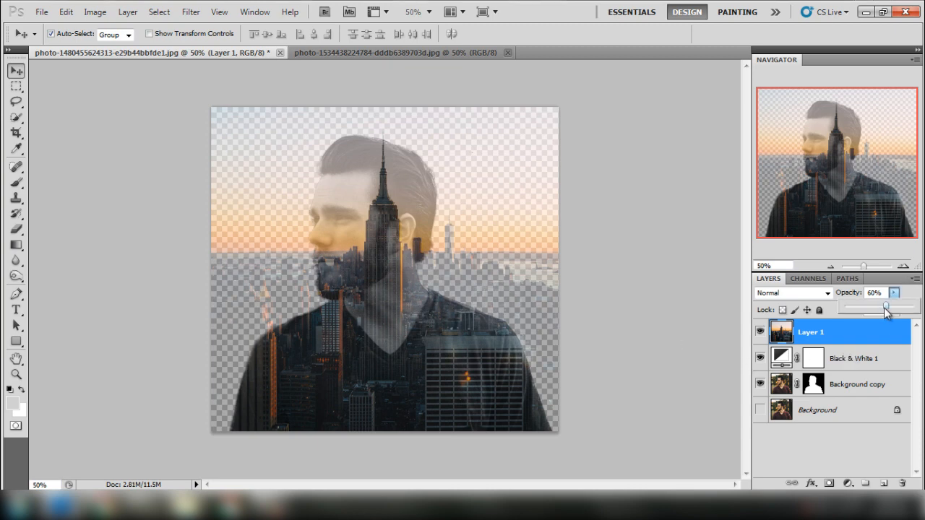
pyautogui.moveTo(889, 306); pyautogui.dragTo(915, 306)
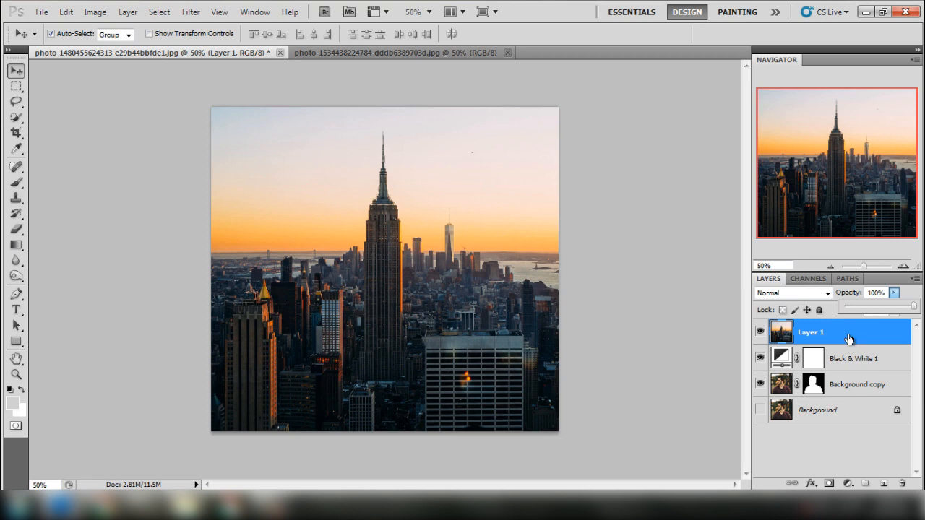
# Clip the skyline layer to the man's silhouette with a clipping mask and add a layer mask to it
pyautogui.rightClick(845, 335)
pyautogui.click(824, 167)
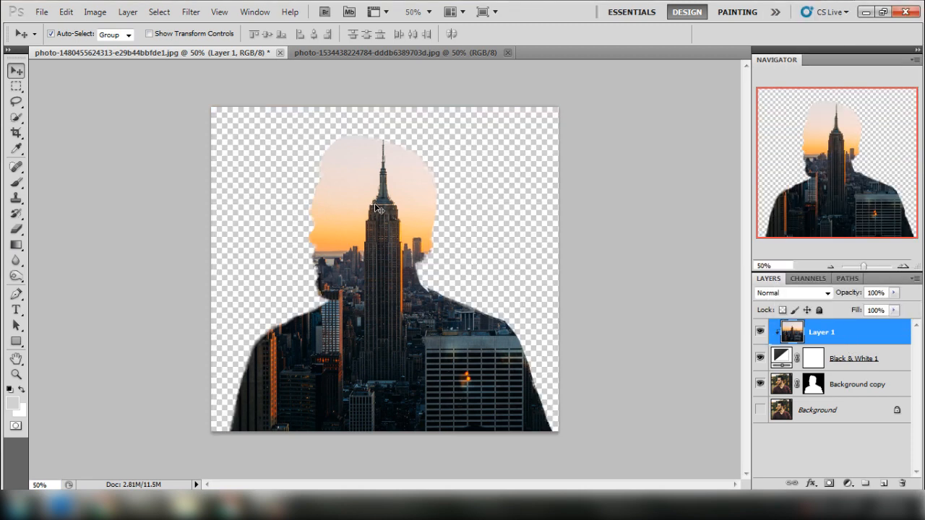
pyautogui.click(829, 483)
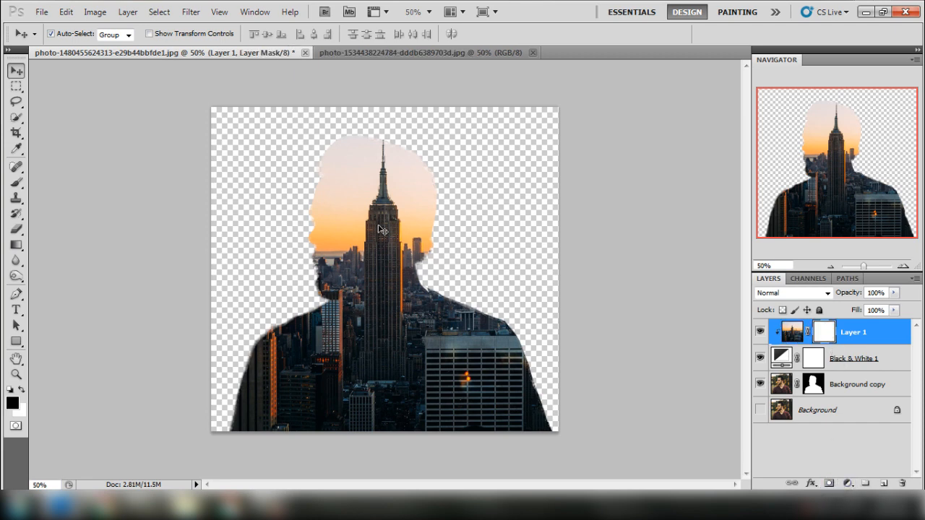
# Paint black on the skyline's layer mask with a small brush at 21% opacity to reveal the man's face and front hair
pyautogui.click(17, 184)
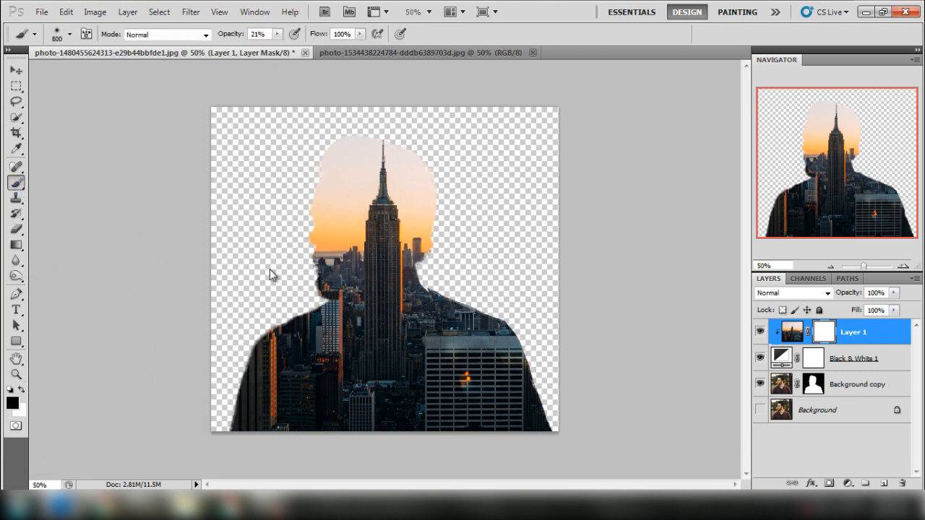
pyautogui.press('[')
pyautogui.press('[')
pyautogui.press('[')
pyautogui.press('[')
pyautogui.press('[')
pyautogui.press('[')
pyautogui.press('[')
pyautogui.press('[')
pyautogui.press('[')
pyautogui.press('[')
pyautogui.press('[')
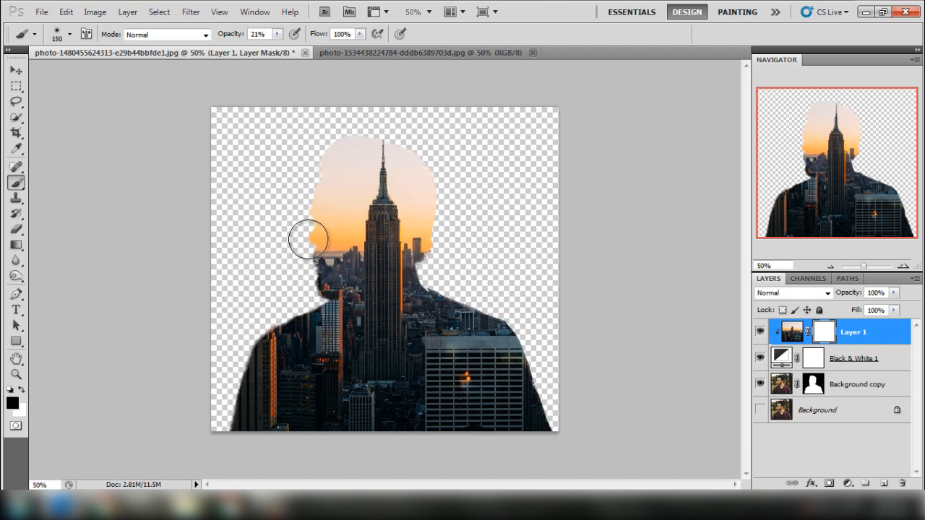
pyautogui.press('[')
pyautogui.press('[')
pyautogui.moveTo(306, 242)
pyautogui.mouseDown()
pyautogui.moveTo(316, 272)
pyautogui.moveTo(334, 249)
pyautogui.moveTo(323, 232)
pyautogui.moveTo(342, 215)
pyautogui.moveTo(326, 244)
pyautogui.moveTo(344, 212)
pyautogui.moveTo(316, 213)
pyautogui.moveTo(335, 166)
pyautogui.moveTo(326, 186)
pyautogui.moveTo(340, 192)
pyautogui.moveTo(332, 196)
pyautogui.moveTo(346, 153)
pyautogui.moveTo(335, 162)
pyautogui.moveTo(337, 213)
pyautogui.mouseUp()
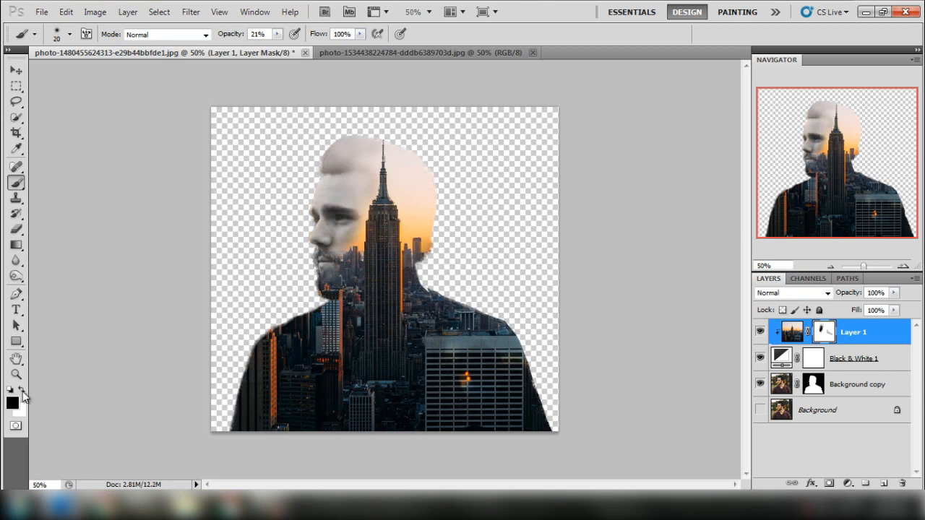
# Paint white on the skyline's layer mask with a 45 px brush at 21% opacity to bring the city back over the man's cheek and beard
pyautogui.press('x')
pyautogui.hotkey('ctrl', '+')
pyautogui.hotkey('ctrl', '+')
pyautogui.press(']')
pyautogui.press(']')
pyautogui.press(']')
pyautogui.press(']')
pyautogui.press(']')
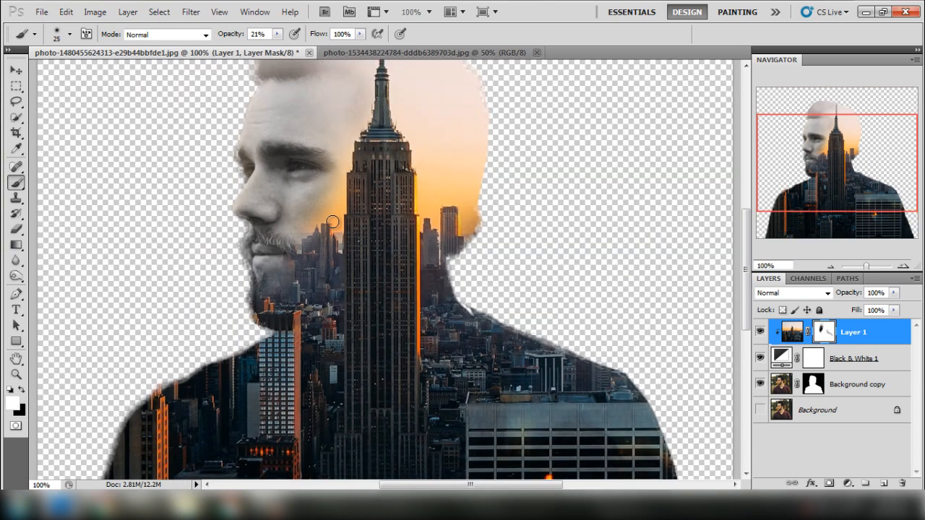
pyautogui.moveTo(333, 222)
pyautogui.mouseDown()
pyautogui.moveTo(290, 213)
pyautogui.moveTo(298, 215)
pyautogui.moveTo(285, 201)
pyautogui.moveTo(300, 197)
pyautogui.moveTo(286, 190)
pyautogui.moveTo(333, 178)
pyautogui.moveTo(277, 198)
pyautogui.moveTo(322, 183)
pyautogui.moveTo(268, 189)
pyautogui.moveTo(312, 245)
pyautogui.moveTo(339, 240)
pyautogui.moveTo(302, 280)
pyautogui.moveTo(264, 279)
pyautogui.moveTo(333, 277)
pyautogui.moveTo(305, 248)
pyautogui.moveTo(308, 233)
pyautogui.moveTo(285, 221)
pyautogui.moveTo(276, 229)
pyautogui.moveTo(316, 237)
pyautogui.moveTo(292, 192)
pyautogui.moveTo(269, 188)
pyautogui.moveTo(311, 187)
pyautogui.moveTo(335, 168)
pyautogui.moveTo(336, 153)
pyautogui.moveTo(303, 127)
pyautogui.mouseUp()
pyautogui.moveTo(284, 122)
pyautogui.mouseDown()
pyautogui.moveTo(321, 97)
pyautogui.moveTo(276, 95)
pyautogui.moveTo(317, 93)
pyautogui.mouseUp()
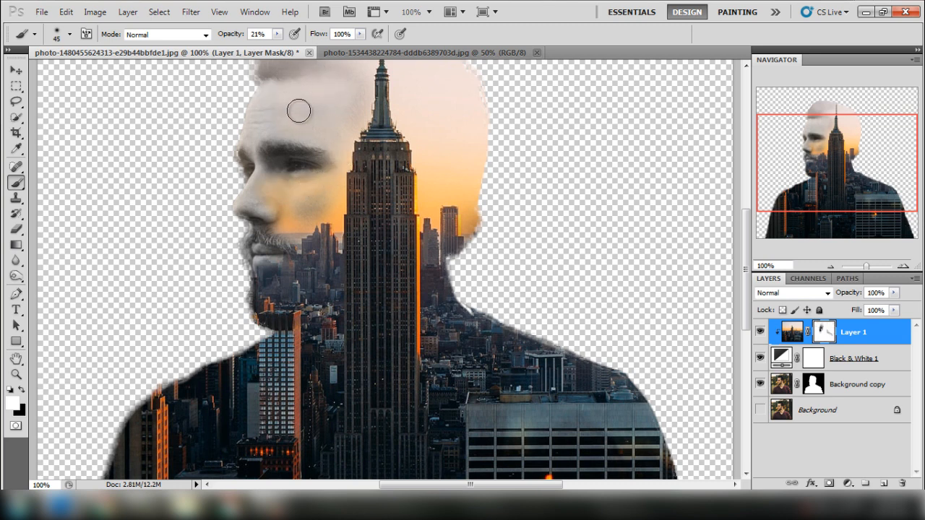
pyautogui.moveTo(301, 231)
pyautogui.mouseDown()
pyautogui.moveTo(269, 244)
pyautogui.moveTo(278, 255)
pyautogui.moveTo(272, 279)
pyautogui.moveTo(269, 267)
pyautogui.moveTo(327, 232)
pyautogui.mouseUp()
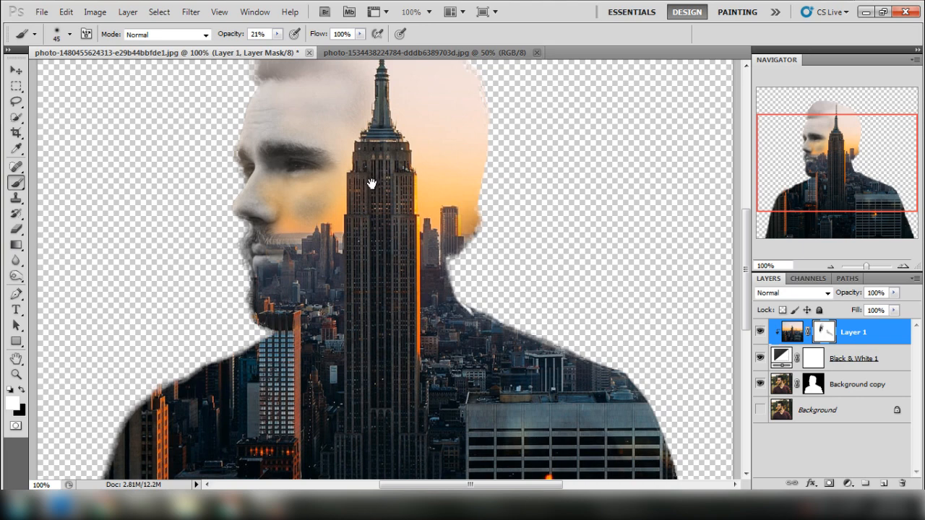
# Touch up the skyline's layer mask in white beside the spire, at the nape and on the cheek, and swap the foreground colour to black
pyautogui.moveTo(371, 184); pyautogui.dragTo(379, 244)
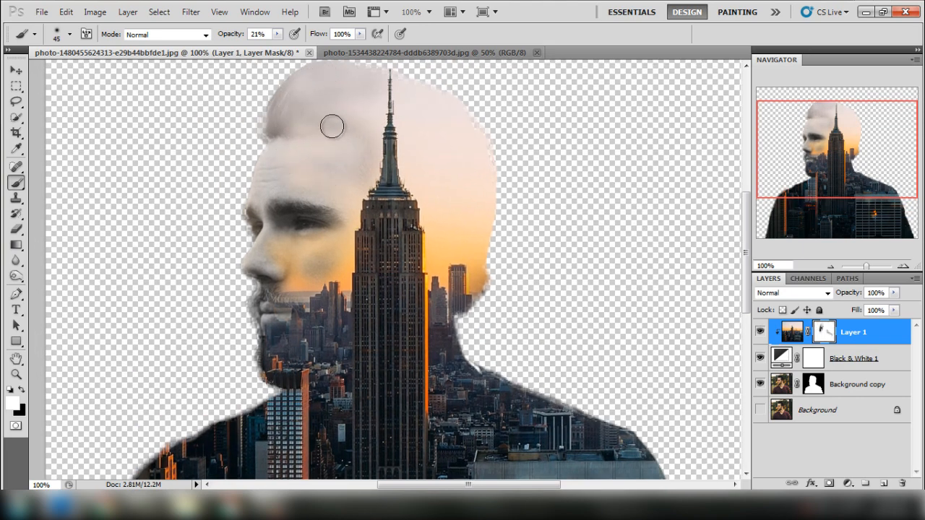
pyautogui.click(368, 187)
pyautogui.click(470, 312)
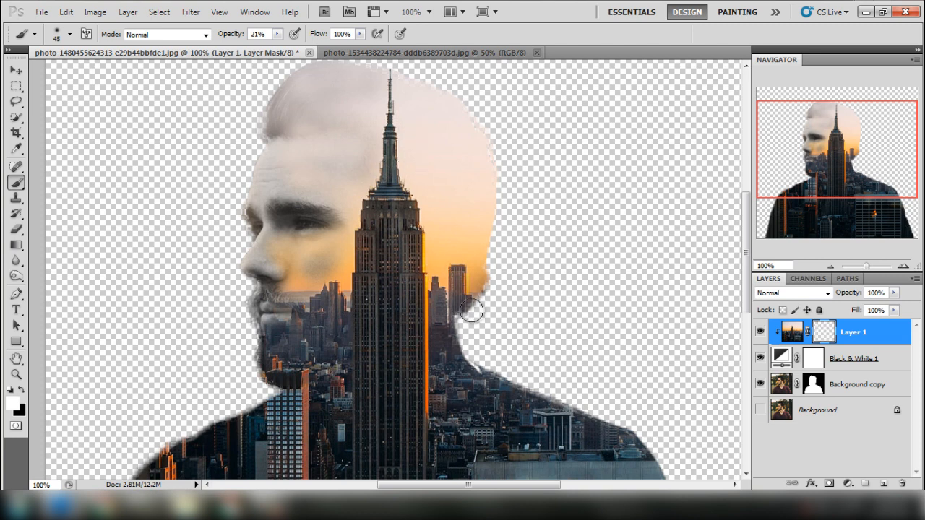
pyautogui.moveTo(470, 311); pyautogui.dragTo(479, 293)
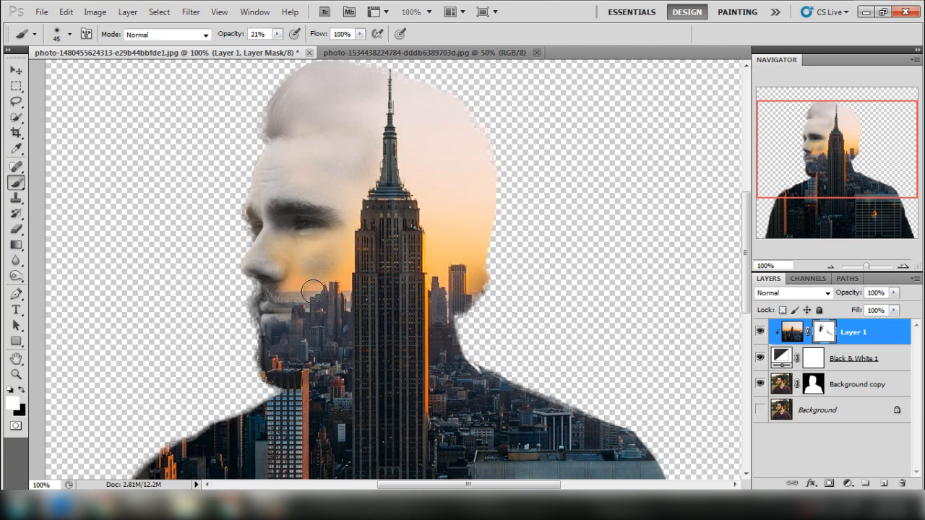
pyautogui.moveTo(312, 261); pyautogui.dragTo(315, 277)
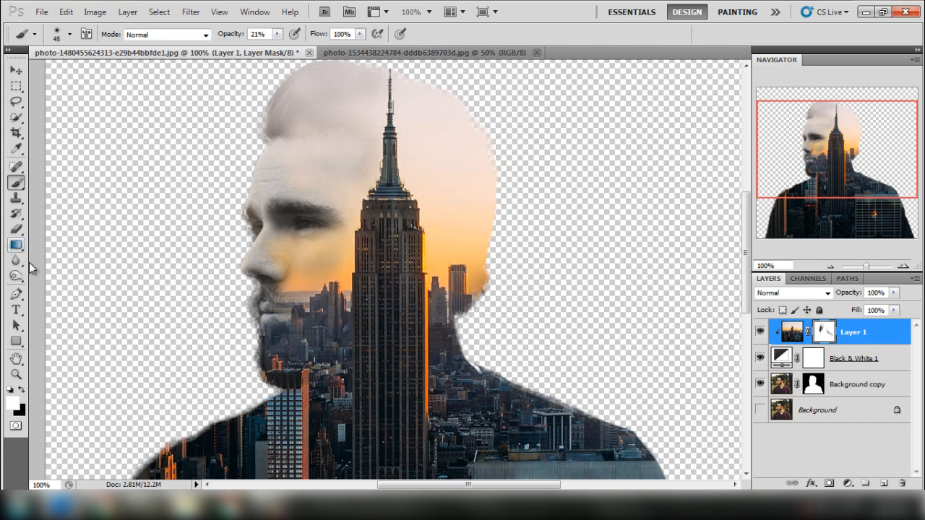
pyautogui.click(22, 390)
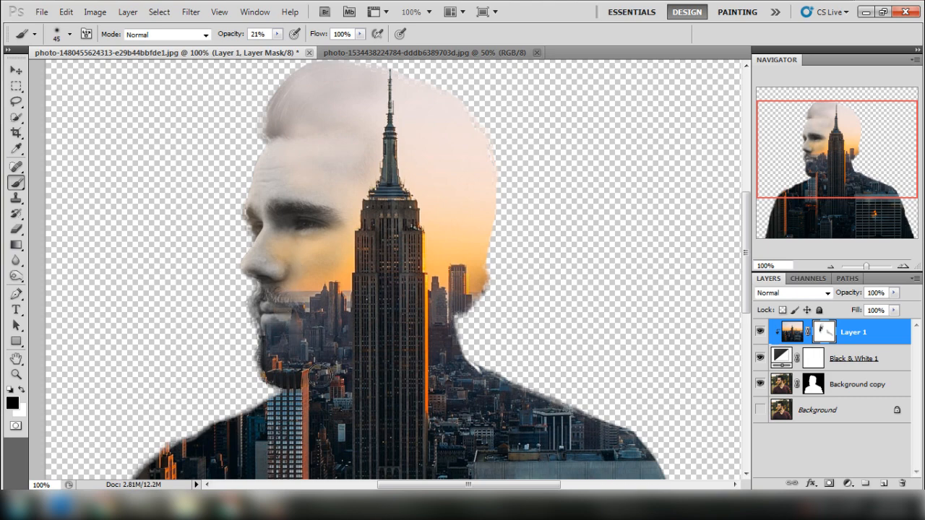
pyautogui.hotkey('ctrl', '-')
pyautogui.hotkey('ctrl', '-')
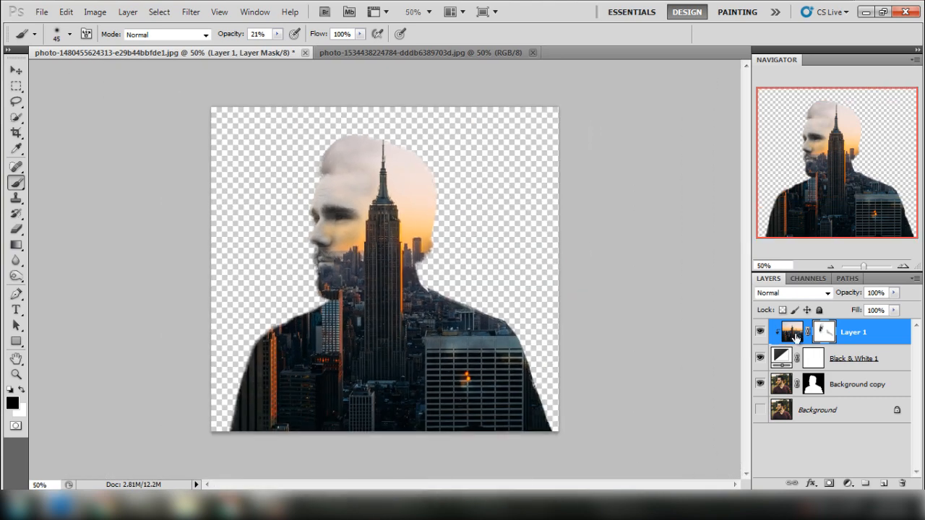
# Stamp all visible layers into a merged portrait layer on top, and add an empty layer between it and the skyline layer
pyautogui.hotkey('ctrl', 'shift', 'alt', 'e')
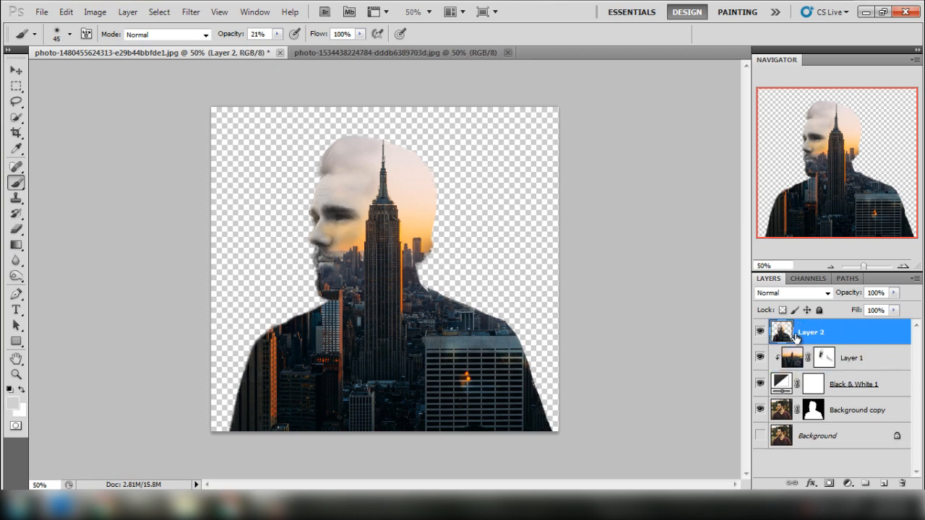
pyautogui.click(858, 370)
pyautogui.click(881, 483)
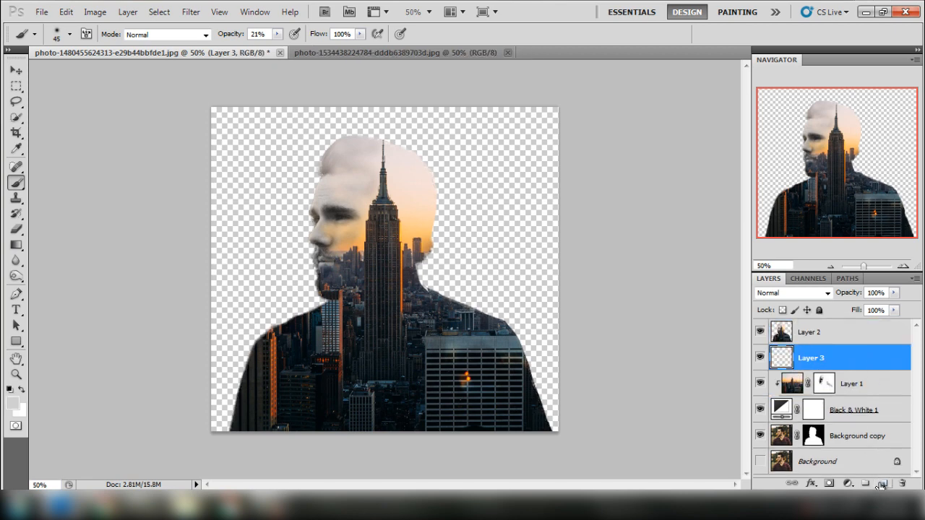
# Fill the empty layer beneath the merged portrait with mid-grey #7c7b7b as a backdrop
pyautogui.click(12, 402)
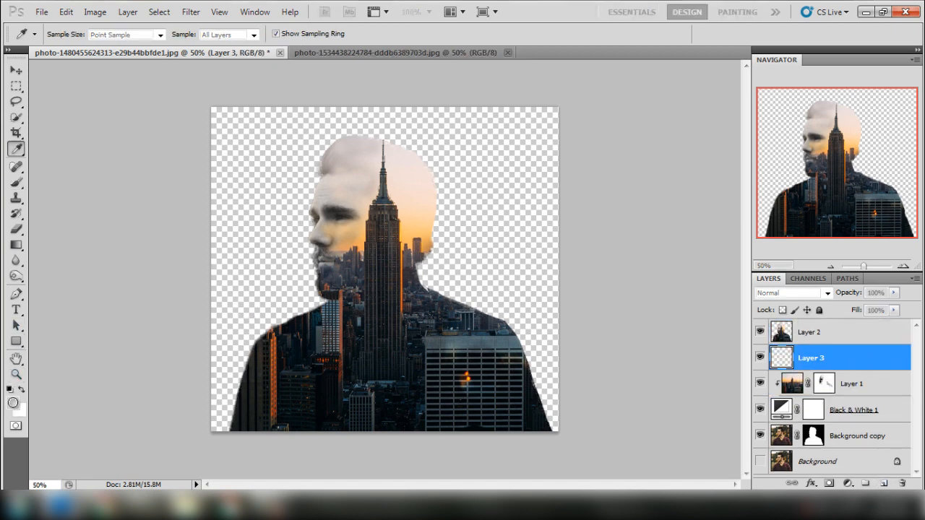
pyautogui.moveTo(404, 193); pyautogui.dragTo(402, 194)
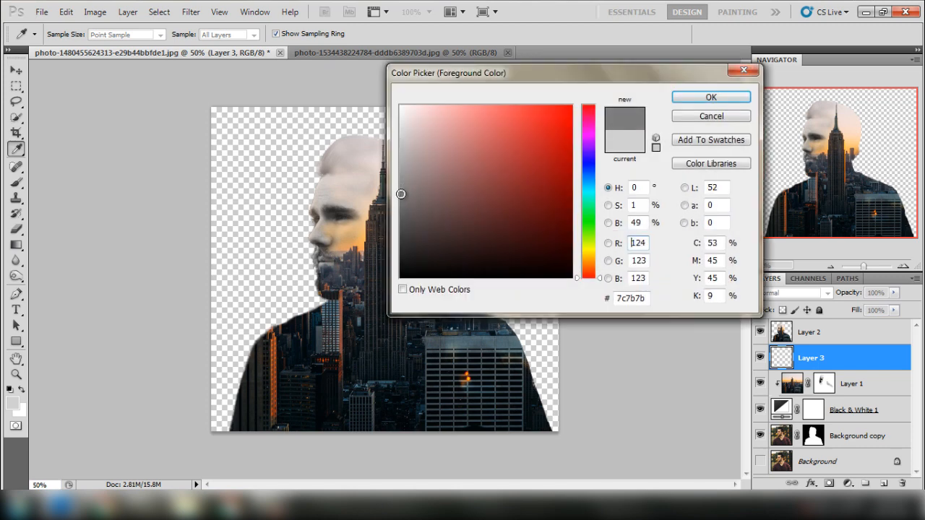
pyautogui.click(714, 97)
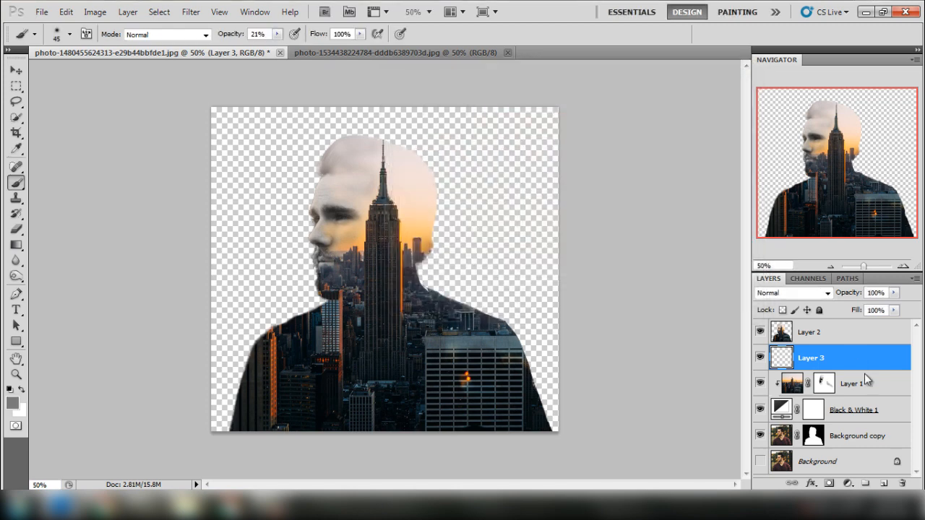
pyautogui.hotkey('alt', 'BackSpace')
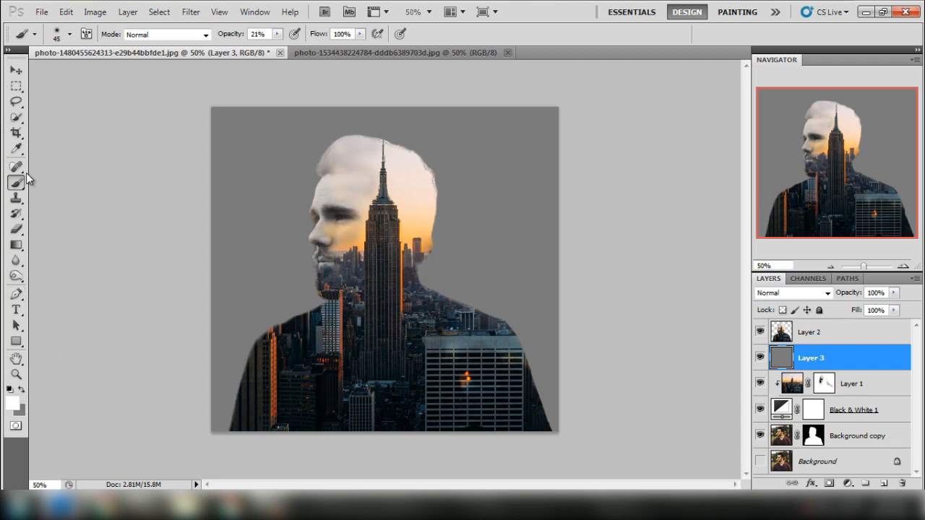
# Paint a light grey #d1d1d1 glow behind the man on the grey backdrop, dabbing a 900 px brush at 21% opacity
pyautogui.click(12, 402)
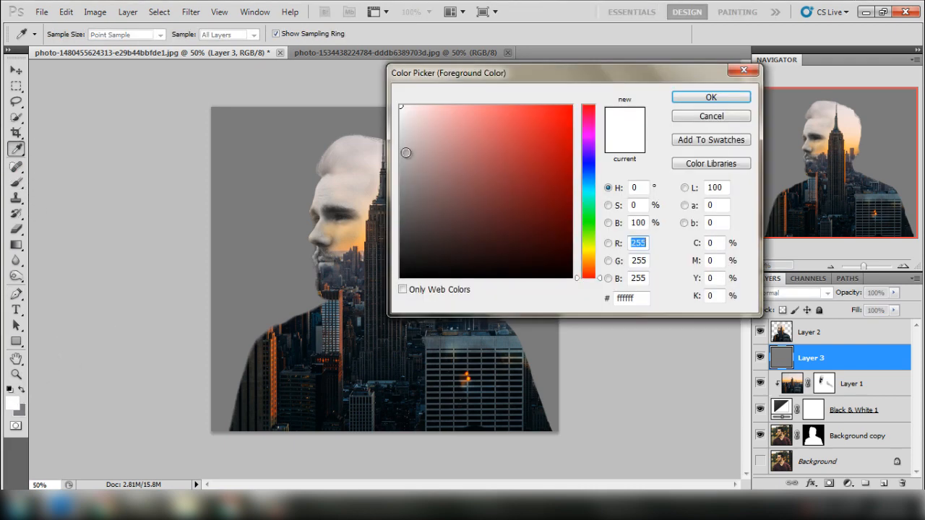
pyautogui.moveTo(405, 152); pyautogui.dragTo(401, 136)
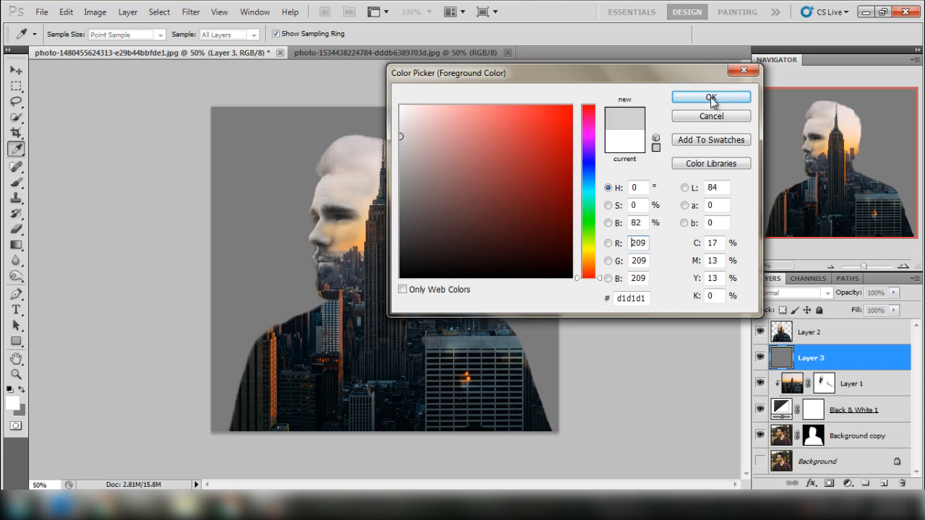
pyautogui.click(711, 98)
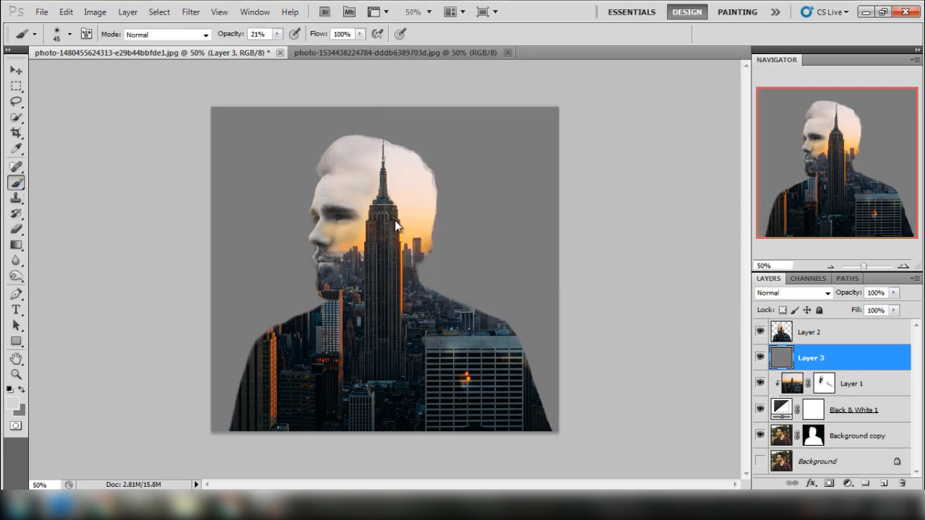
pyautogui.press(']')
pyautogui.press(']')
pyautogui.press(']')
pyautogui.press(']')
pyautogui.press(']')
pyautogui.press(']')
pyautogui.press(']')
pyautogui.press(']')
pyautogui.press(']')
pyautogui.press(']')
pyautogui.press(']')
pyautogui.press(']')
pyautogui.press(']')
pyautogui.press(']')
pyautogui.press(']')
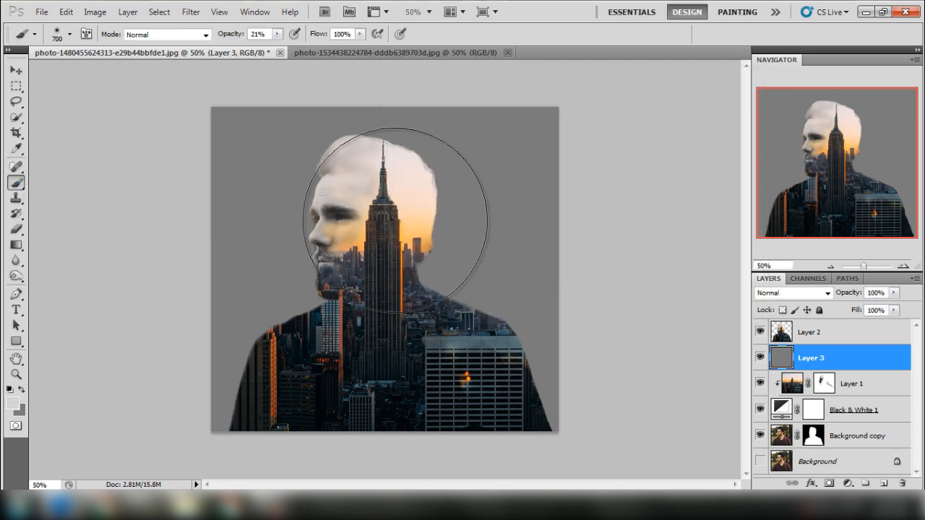
pyautogui.press(']')
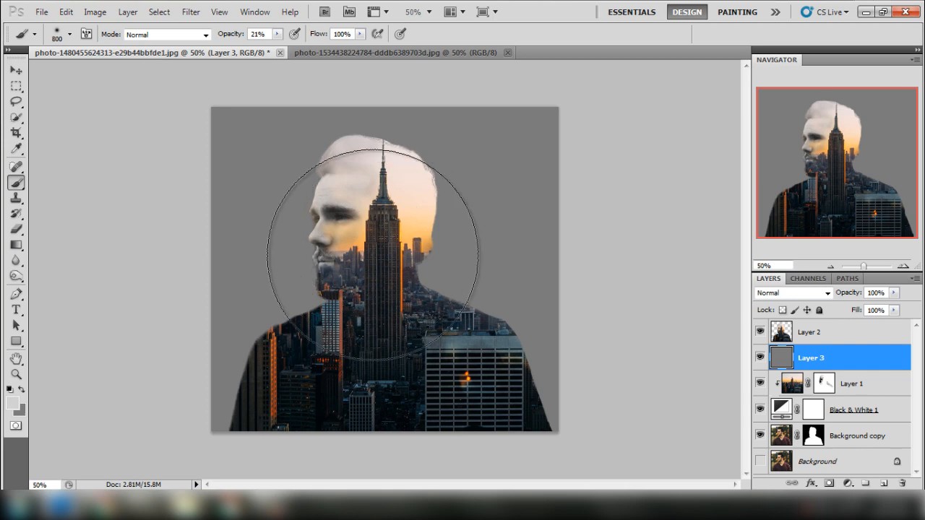
pyautogui.press(']')
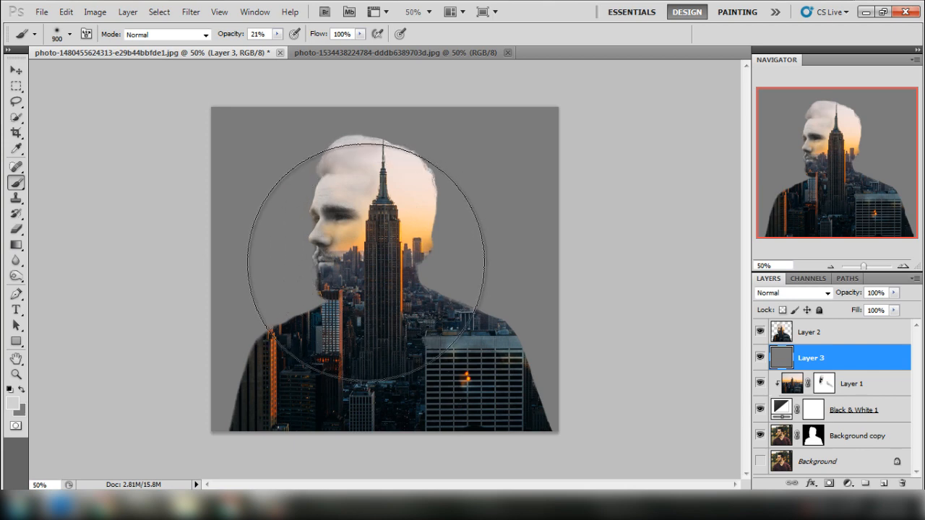
pyautogui.click(366, 262)
pyautogui.click(366, 262)
pyautogui.click(366, 261)
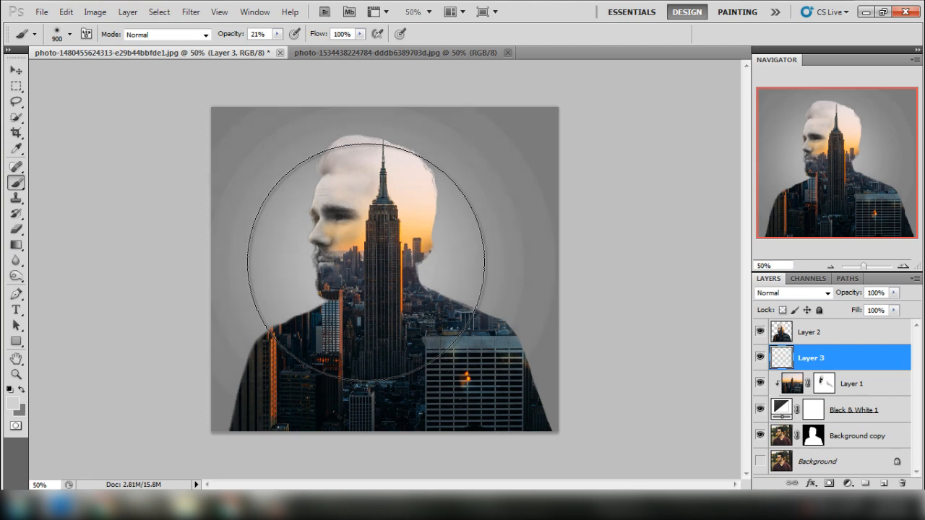
pyautogui.click(366, 262)
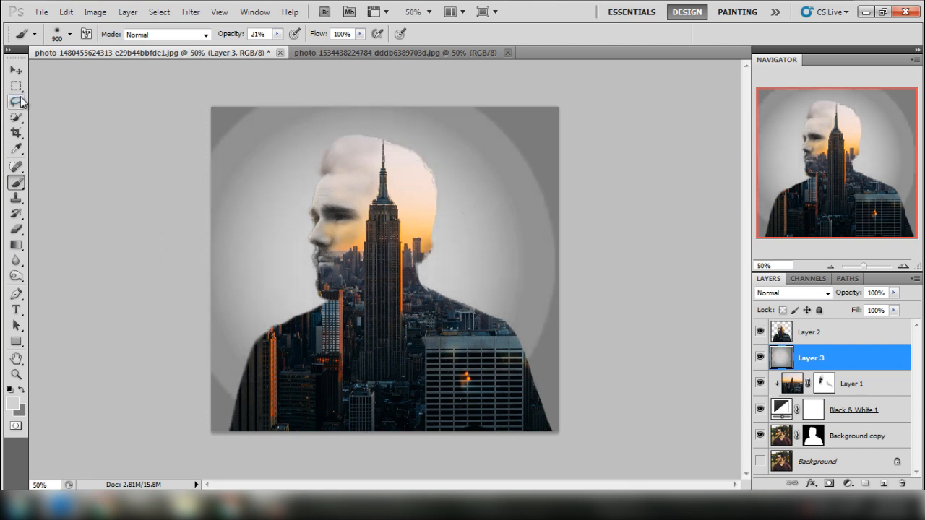
# Hide the skyline, Black & White and Background copy layers, and select the merged portrait layer
pyautogui.click(13, 73)
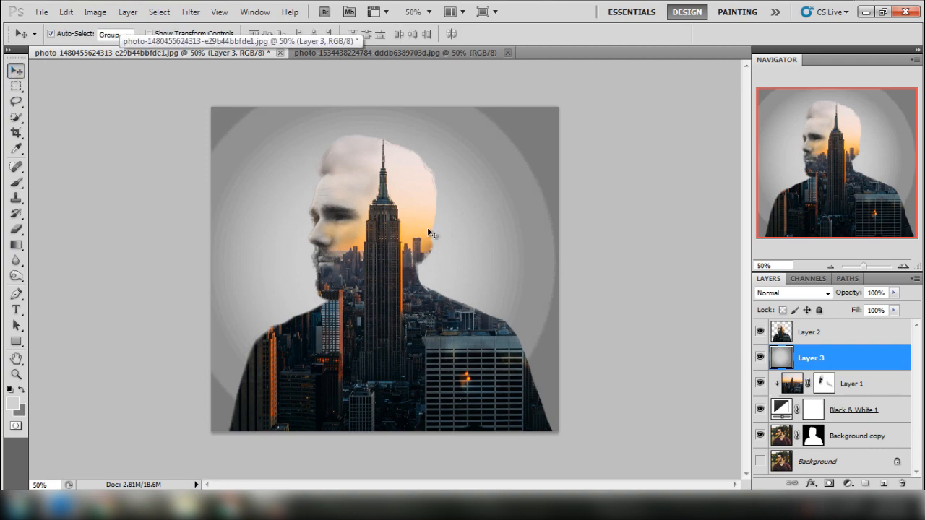
pyautogui.hotkey('ctrl', '+')
pyautogui.hotkey('ctrl', '+')
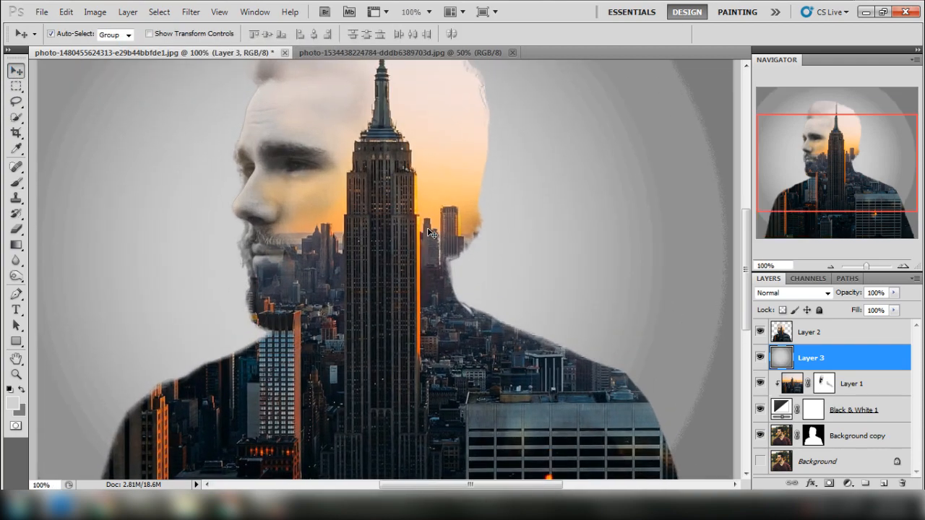
pyautogui.hotkey('ctrl', '-')
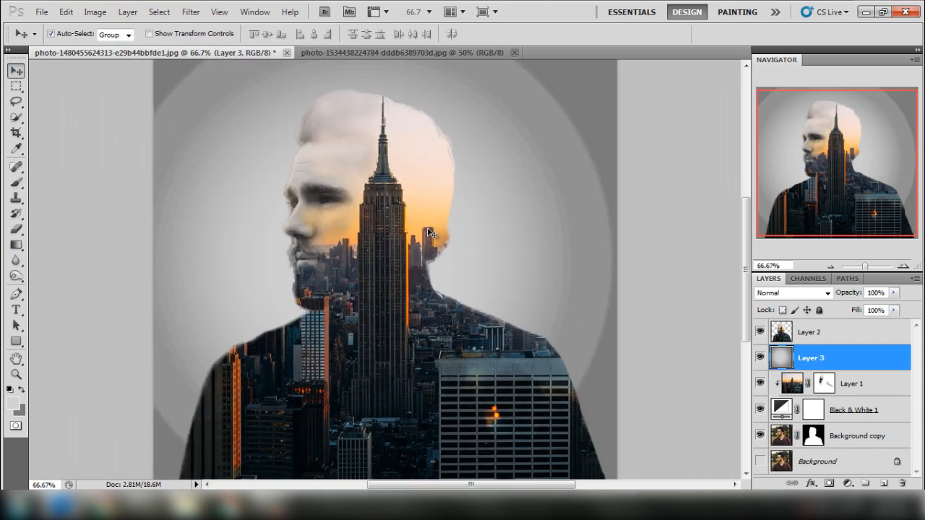
pyautogui.click(807, 339)
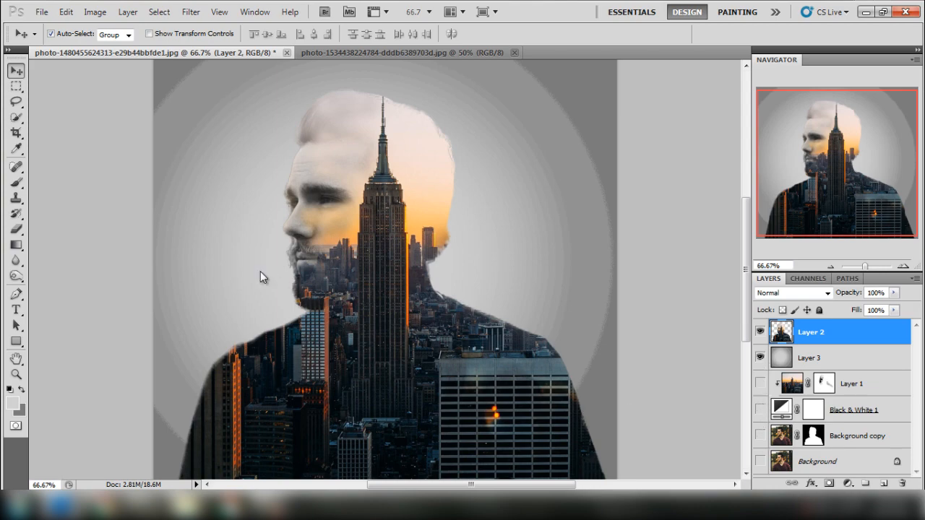
pyautogui.hotkey('ctrl', '-')
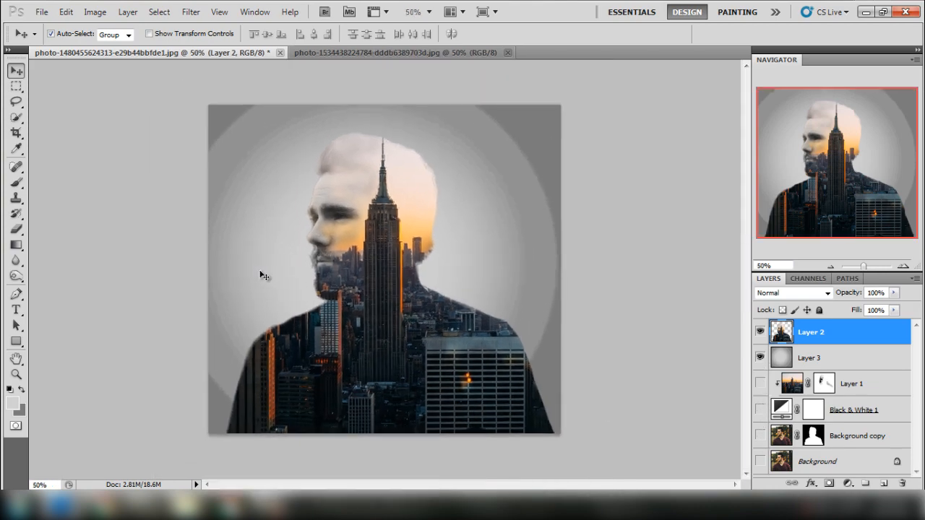
pyautogui.hotkey('ctrl', '+')
pyautogui.hotkey('ctrl', '+')
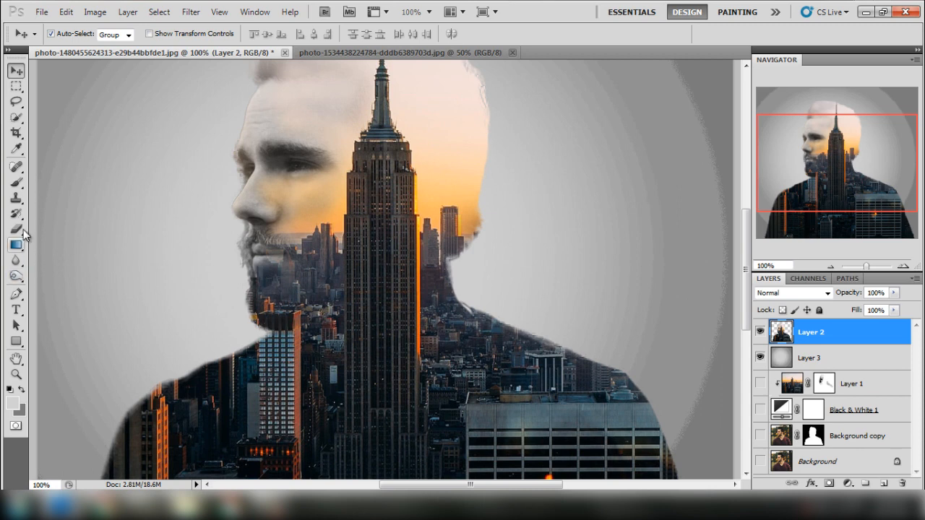
pyautogui.click(16, 229)
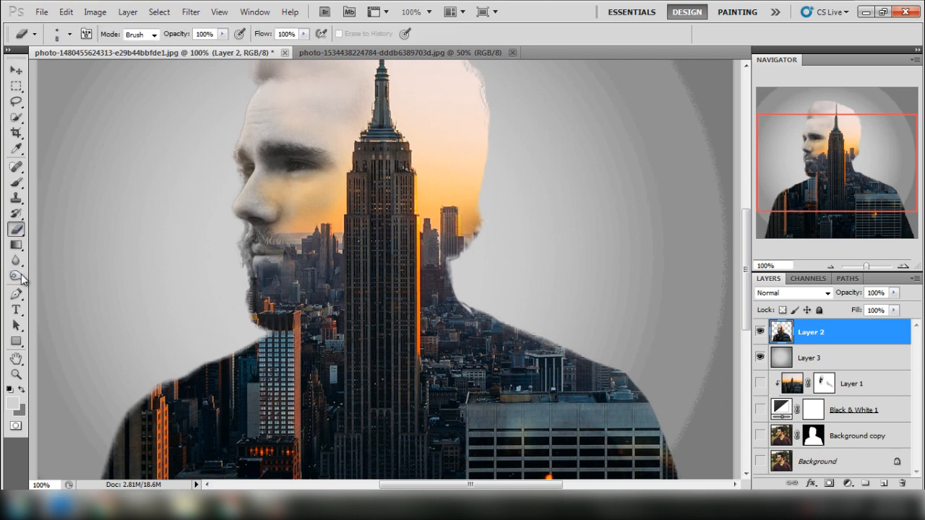
pyautogui.click(14, 72)
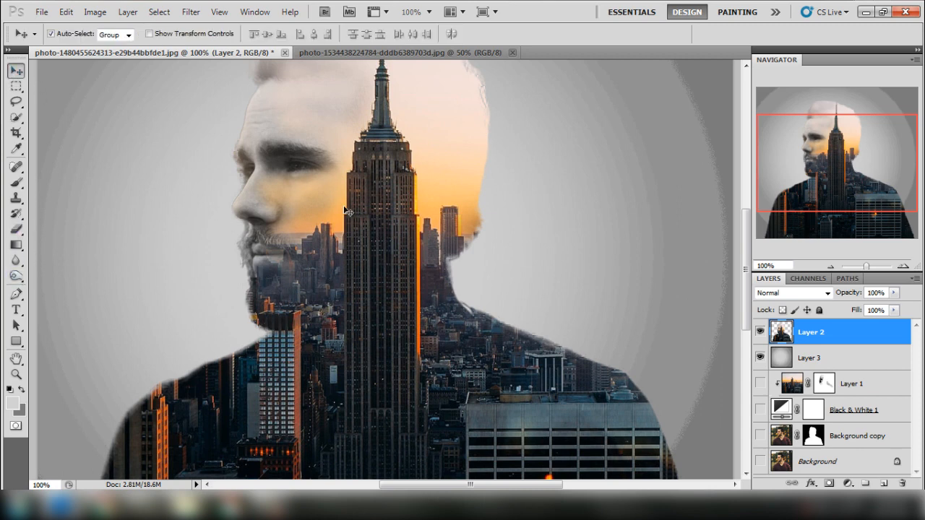
pyautogui.hotkey('ctrl', '-')
pyautogui.hotkey('ctrl', '-')
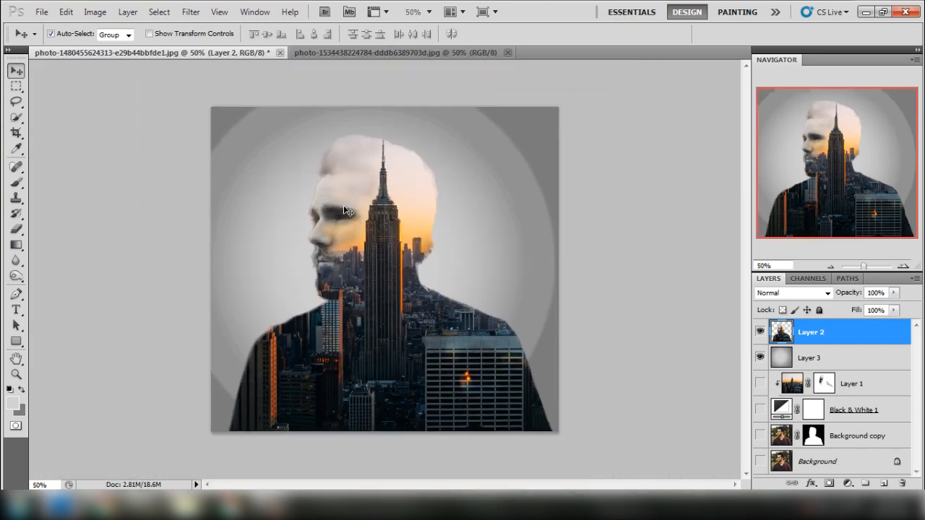